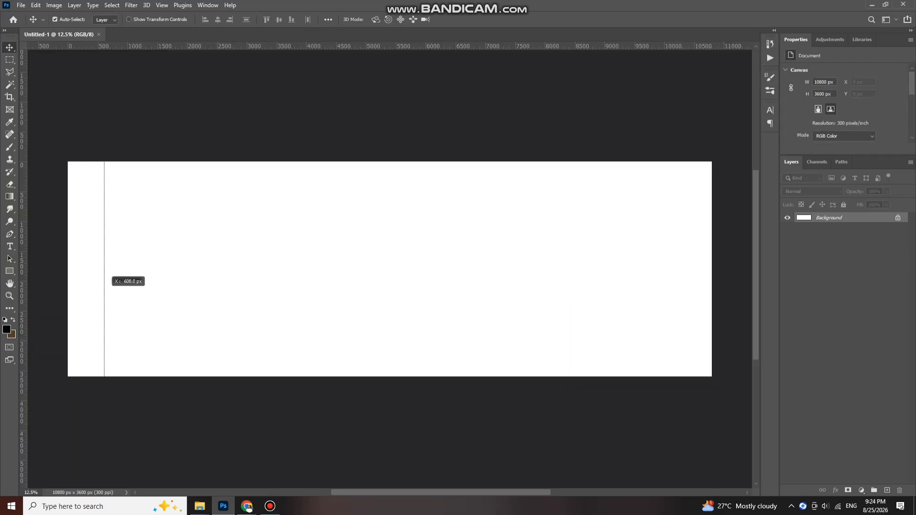
# Place a vertical guide at the horizontal centre of the blank canvas
pyautogui.moveTo(104, 274); pyautogui.dragTo(387, 282)
pyautogui.scroll(1, 316, 237)
pyautogui.scroll(-2, 315, 237)
pyautogui.scroll(1, 316, 236)
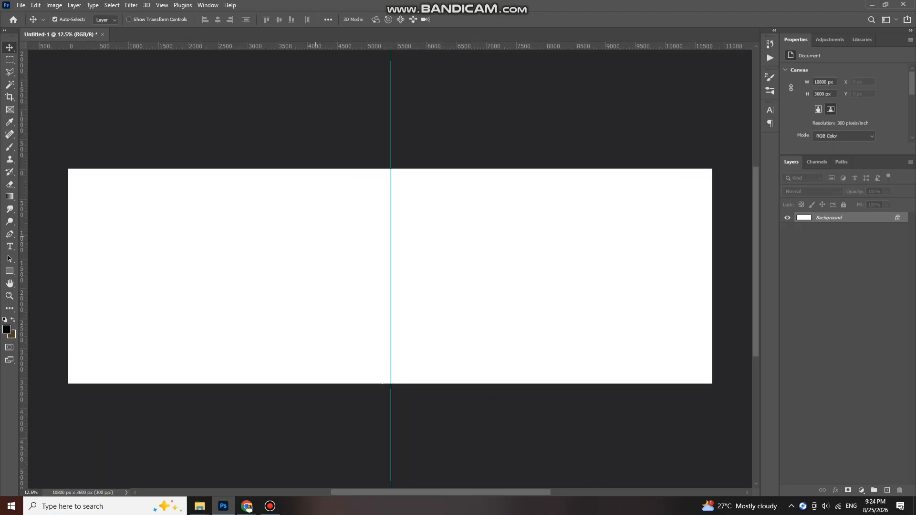
# Draw a black rectangle about 2773 × 4011 px covering the right end of the canvas and extending past its edges
pyautogui.hscroll(1, 386, 275)
pyautogui.scroll(1, 657, 282)
pyautogui.hscroll(2, 657, 282)
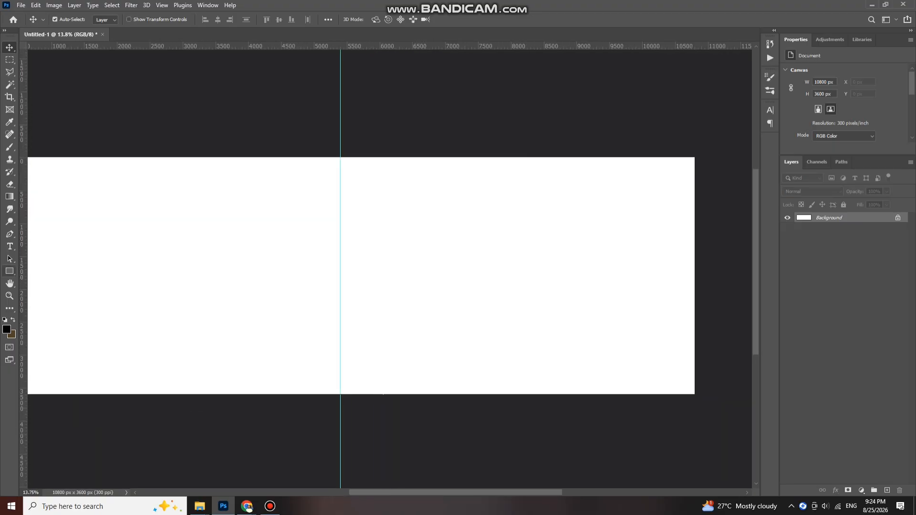
pyautogui.click(10, 271)
pyautogui.moveTo(523, 140); pyautogui.dragTo(705, 403)
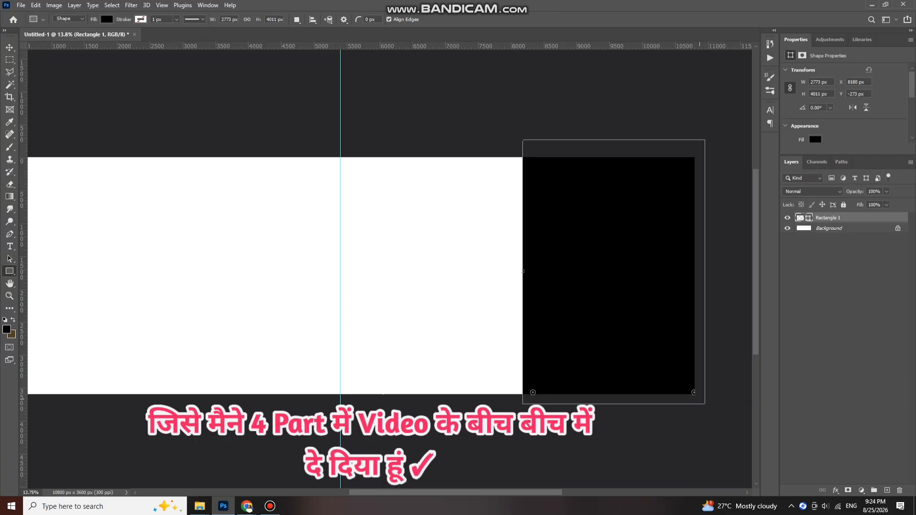
pyautogui.press('v')
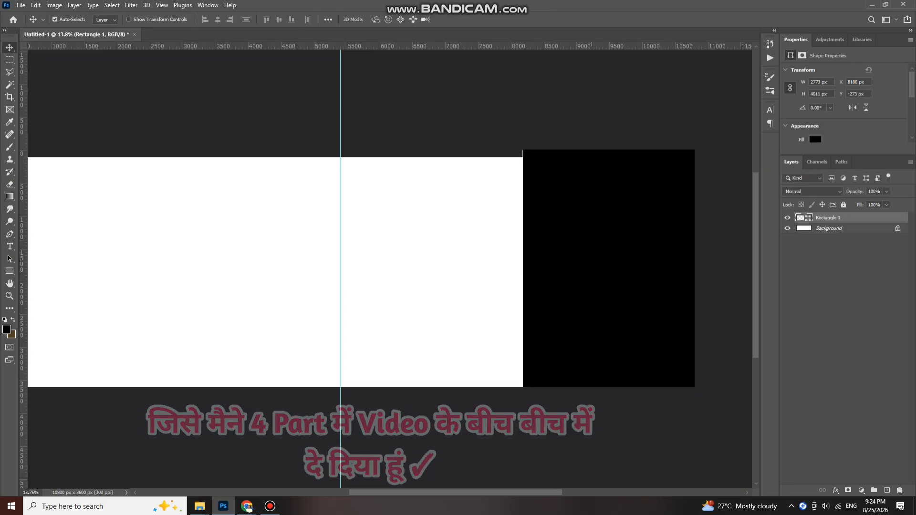
# Draw a black rectangle about 2333 × 3315 px starting at the centre guide, leaving a white gap before the right-end block
pyautogui.press('u')
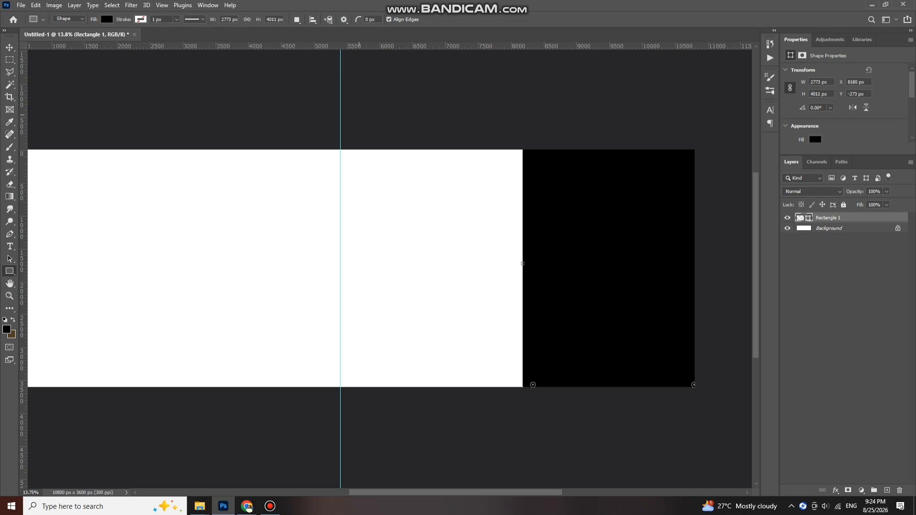
pyautogui.moveTo(341, 135); pyautogui.dragTo(493, 352)
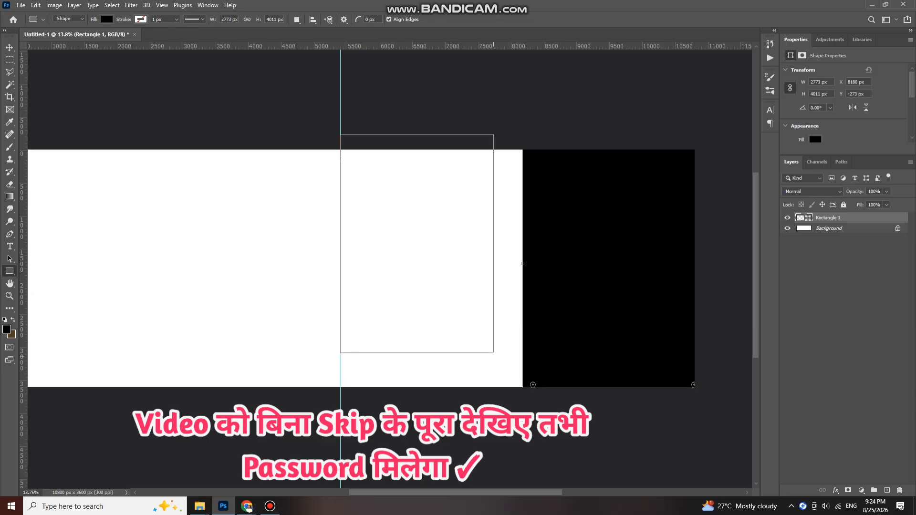
pyautogui.press('v')
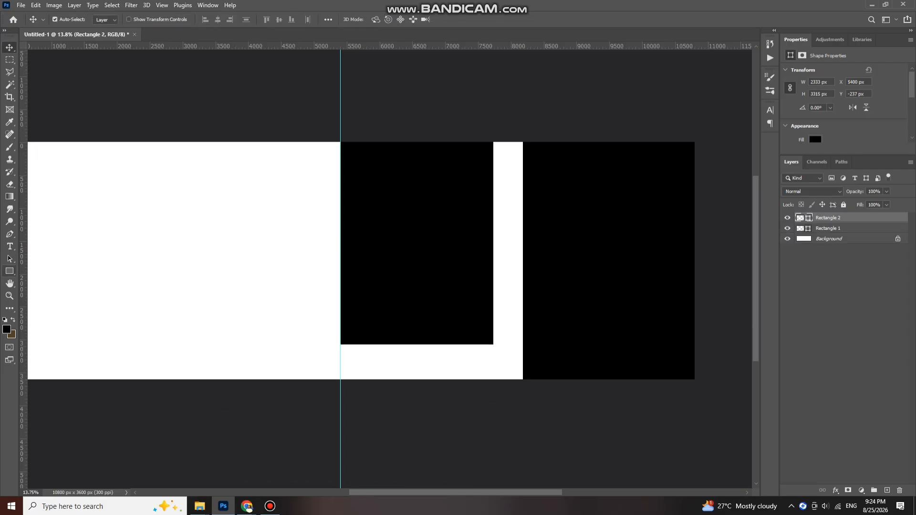
# Draw a horizontal black bar about 2410 × 375 px across the white gap's lower end and give it a 34 px white inside stroke
pyautogui.press('u')
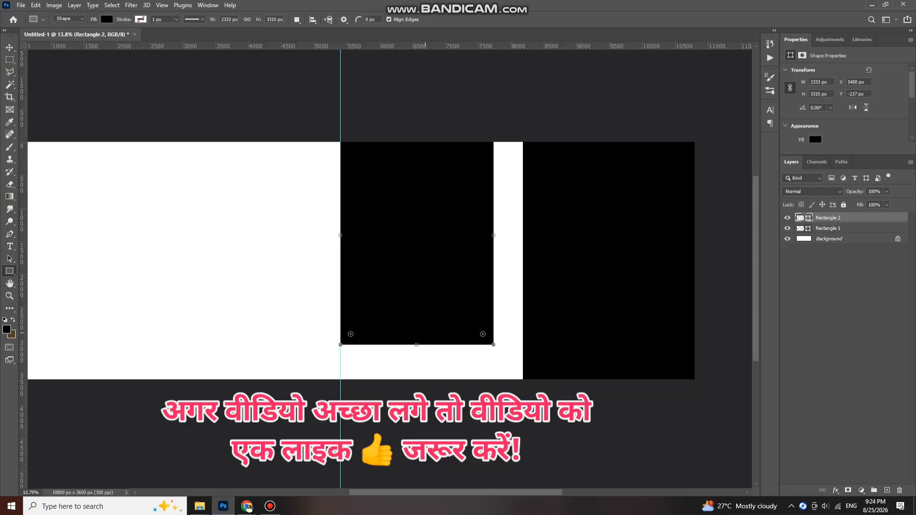
pyautogui.moveTo(415, 330); pyautogui.dragTo(572, 353)
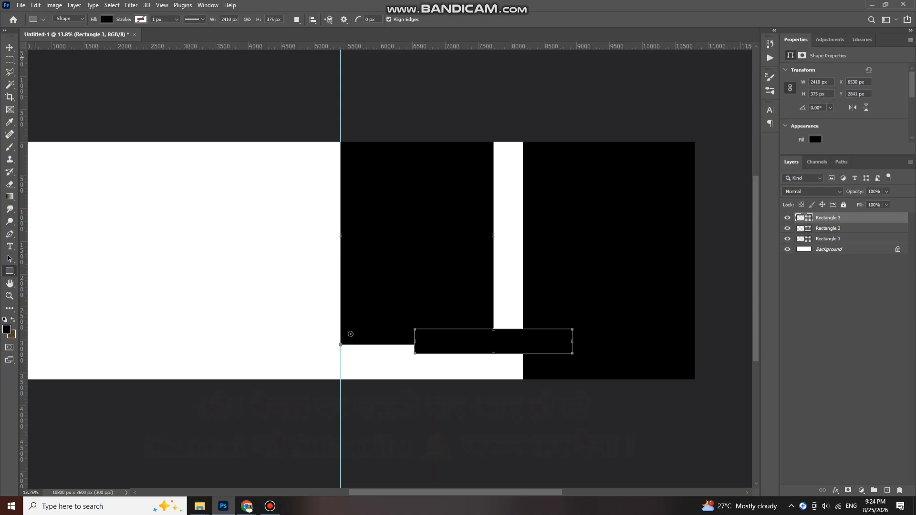
pyautogui.press('v')
pyautogui.click(836, 490)
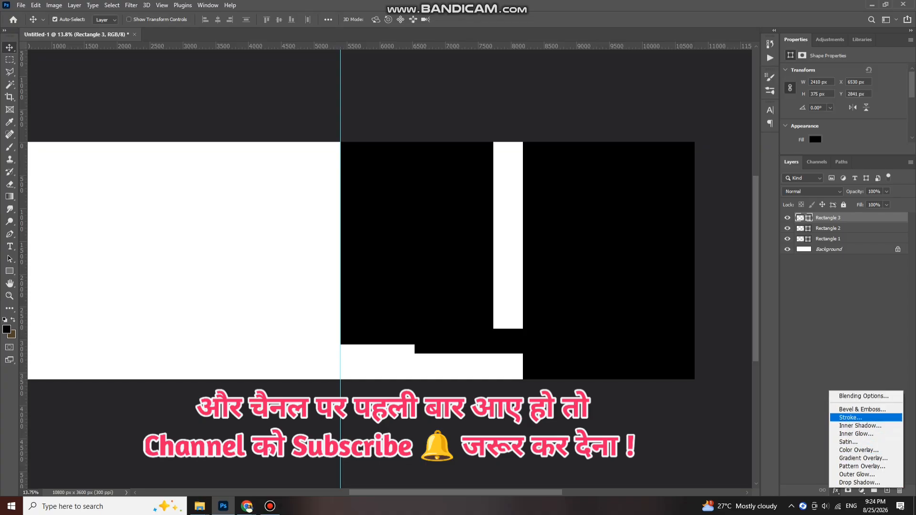
pyautogui.click(851, 417)
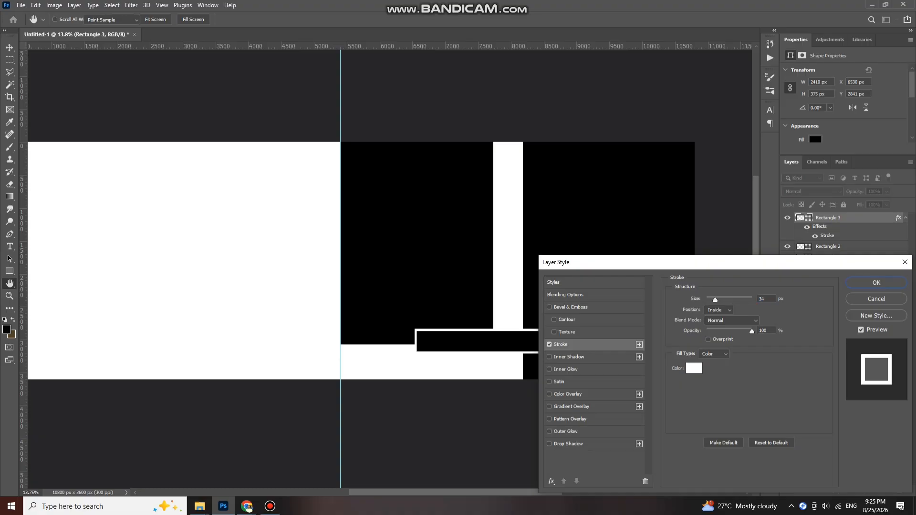
pyautogui.press('Return')
# Move the stroked bar down just below the middle block and make it about 426 px high
pyautogui.hotkey('ctrl', 't')
pyautogui.moveTo(493, 330); pyautogui.dragTo(519, 351)
pyautogui.press('Return')
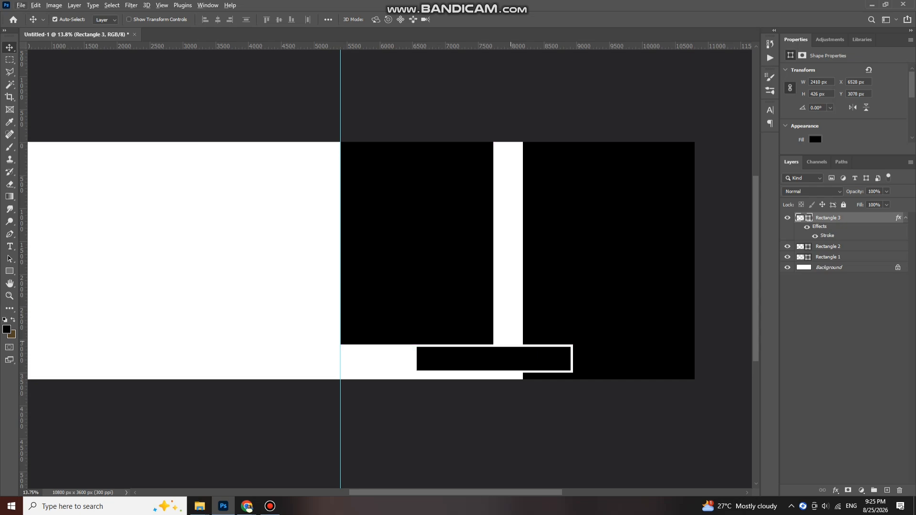
# Draw a thin vertical black line about 22 × 2554 px from the canvas's top edge, centred in the white gap
pyautogui.scroll(2, 559, 290)
pyautogui.press('u')
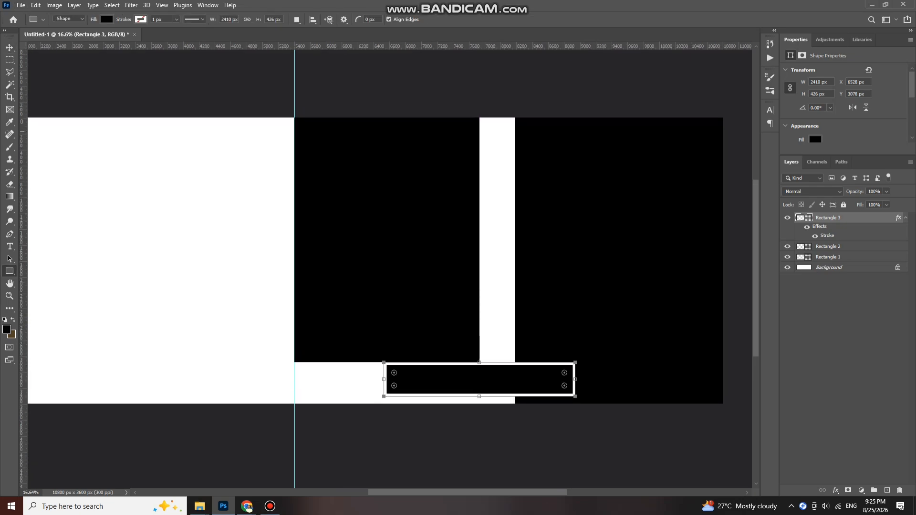
pyautogui.moveTo(494, 229)
pyautogui.mouseDown()
pyautogui.moveTo(496, 357)
pyautogui.moveTo(495, 311)
pyautogui.mouseUp()
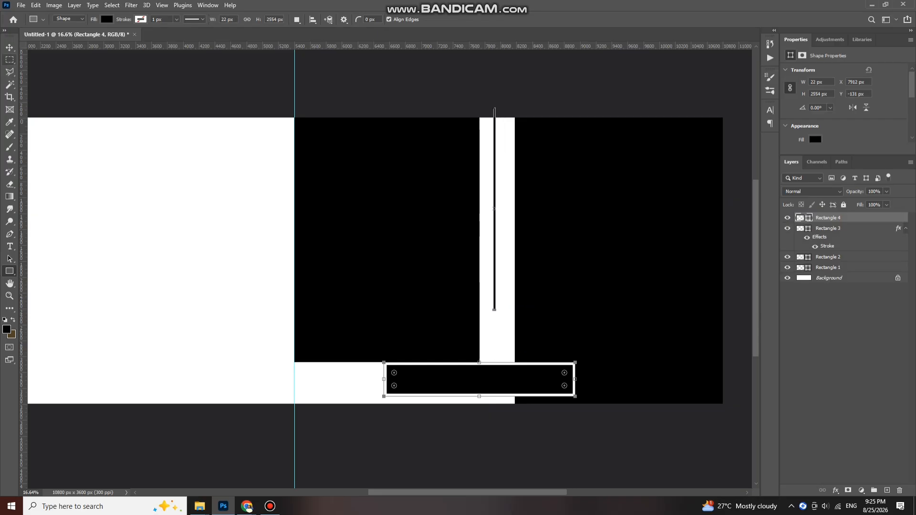
pyautogui.press('v')
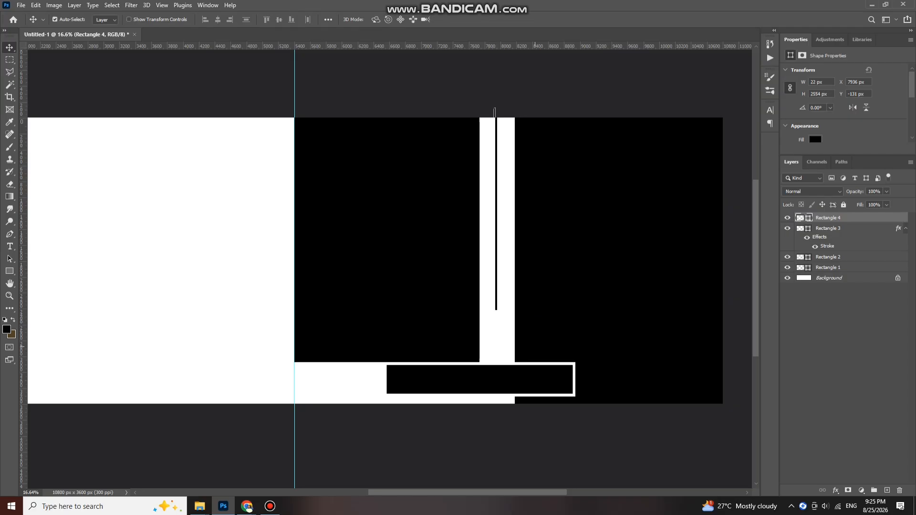
# Add a black ellipse about 125 × 133 px at the lower end of the thin vertical line
pyautogui.scroll(4, 533, 345)
pyautogui.click(10, 271)
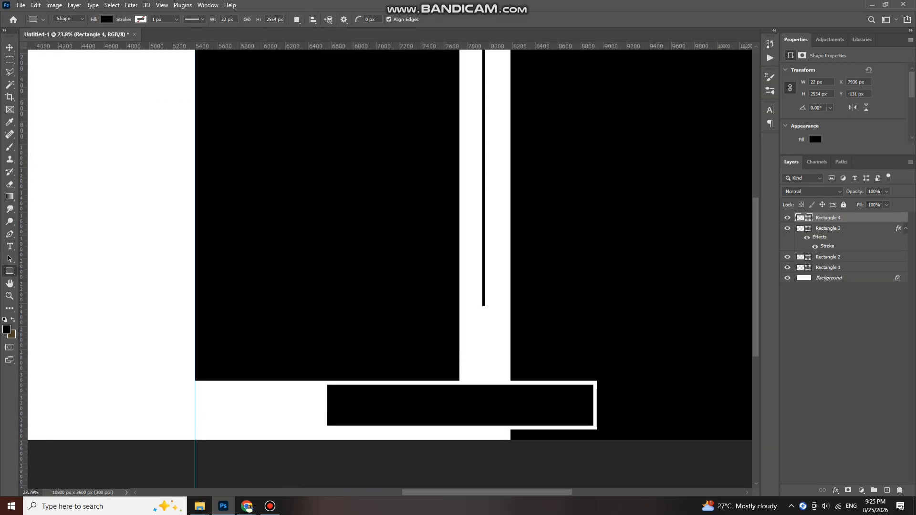
pyautogui.moveTo(476, 324)
pyautogui.mouseDown()
pyautogui.moveTo(494, 352)
pyautogui.moveTo(482, 314)
pyautogui.mouseUp()
pyautogui.hotkey('ctrl', 'z')
pyautogui.press('v')
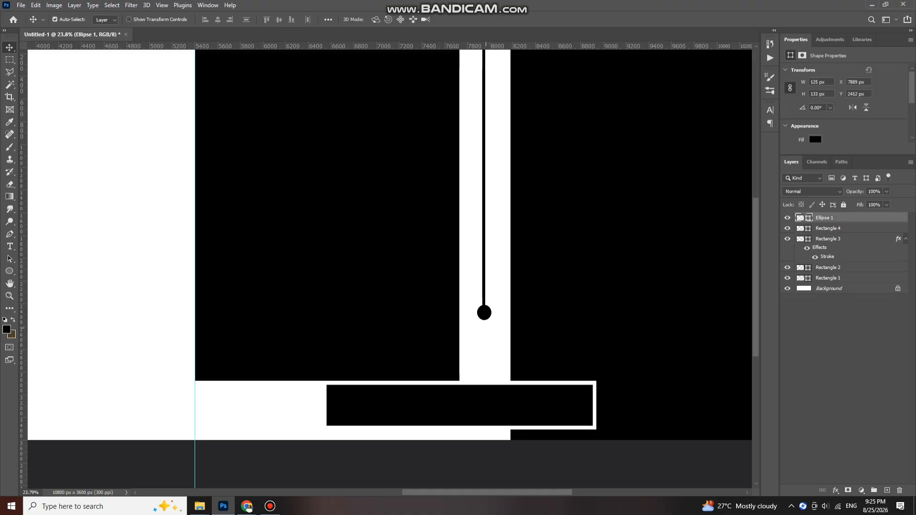
pyautogui.click(835, 490)
pyautogui.click(850, 419)
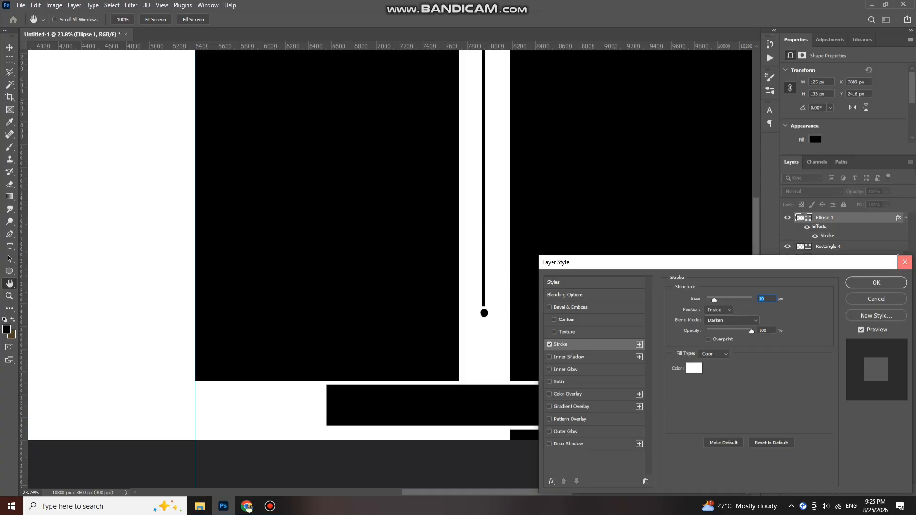
pyautogui.click(904, 262)
# Draw a rectangle about 3111 × 4047 px covering the full canvas height and ending at the centre guide, and set its opacity to 30%
pyautogui.scroll(5, 520, 334)
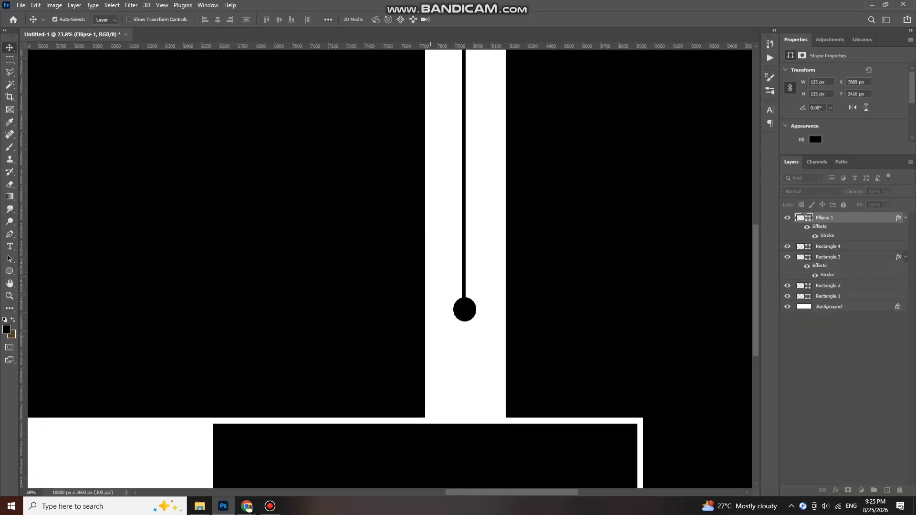
pyautogui.scroll(-5, 577, 375)
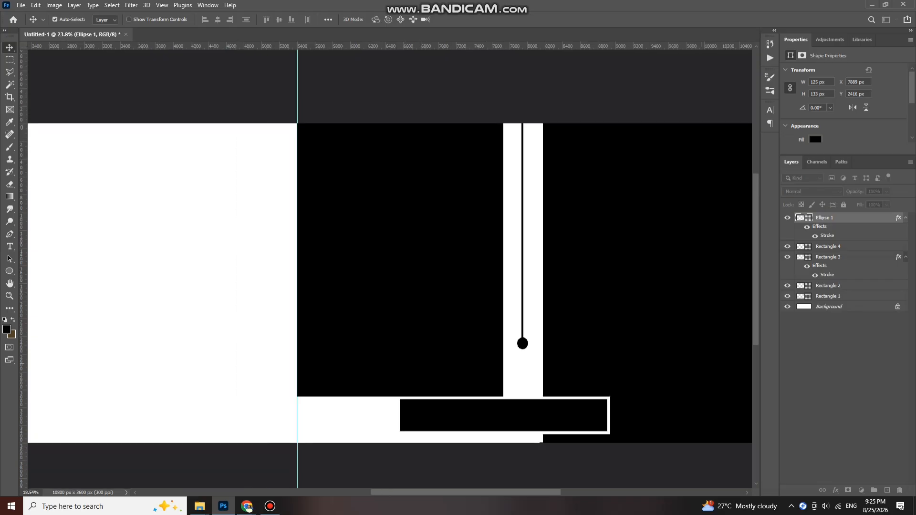
pyautogui.scroll(-3, 389, 267)
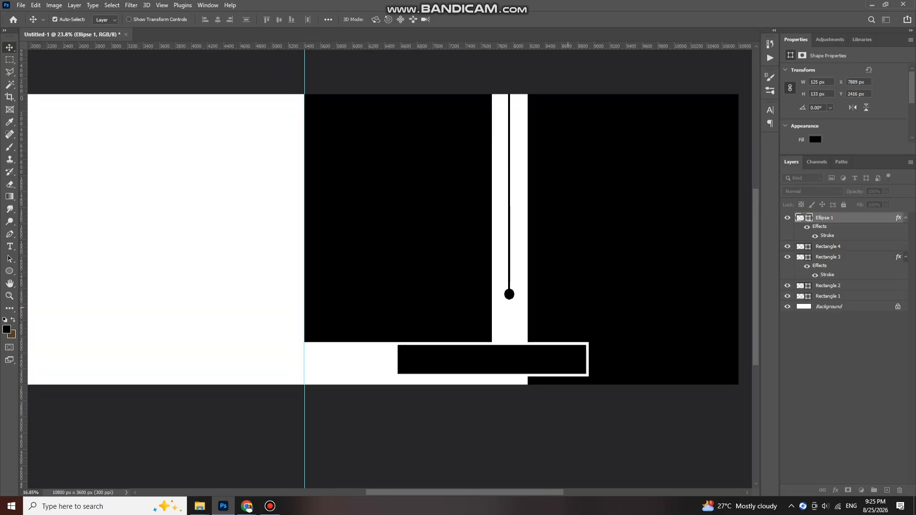
pyautogui.scroll(-2, 389, 268)
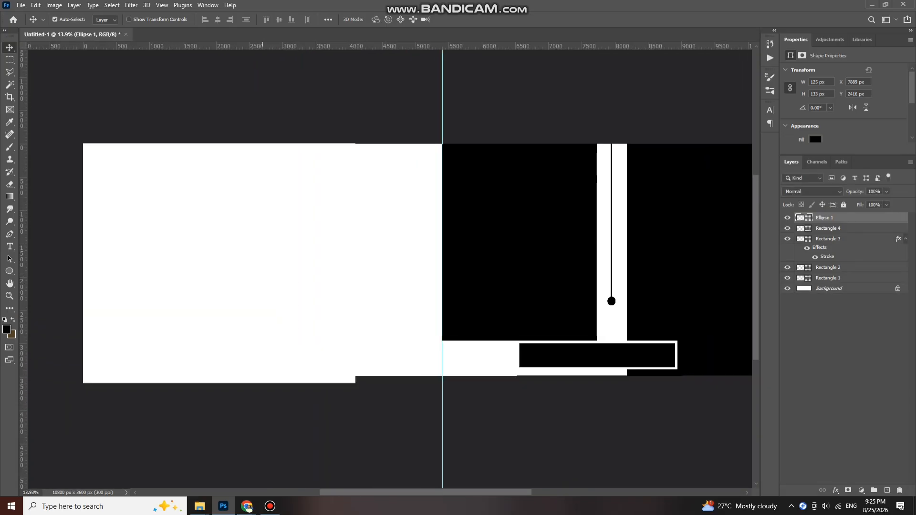
pyautogui.scroll(1, 262, 274)
pyautogui.hscroll(-3, 262, 275)
pyautogui.rightClick(9, 270)
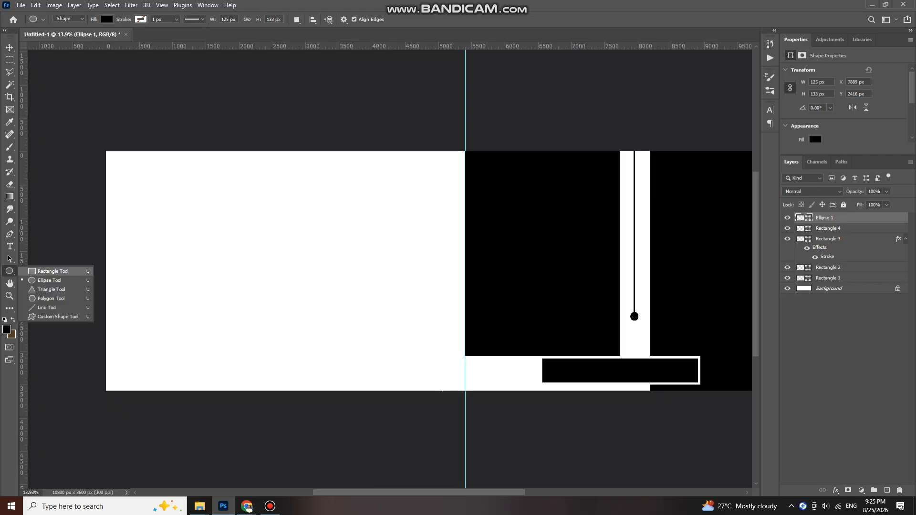
pyautogui.click(43, 272)
pyautogui.moveTo(257, 139); pyautogui.dragTo(465, 409)
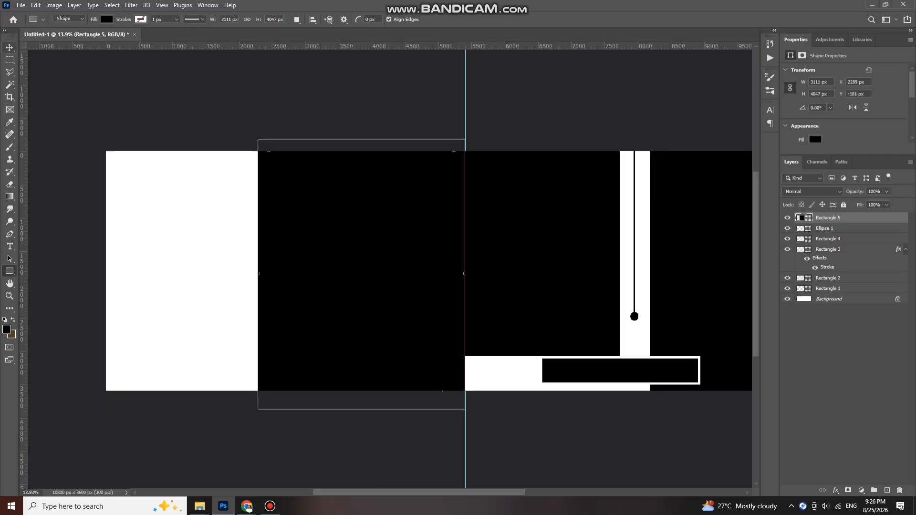
pyautogui.press('v')
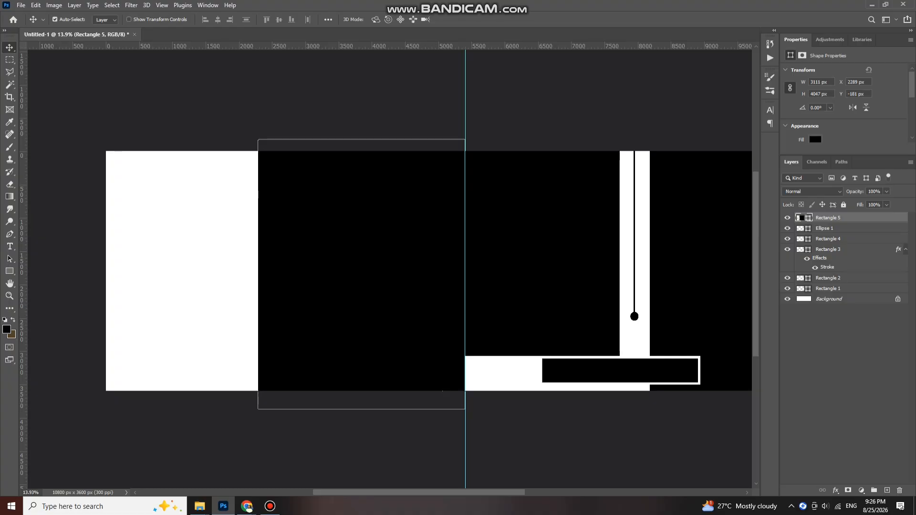
pyautogui.moveTo(886, 203); pyautogui.dragTo(855, 203)
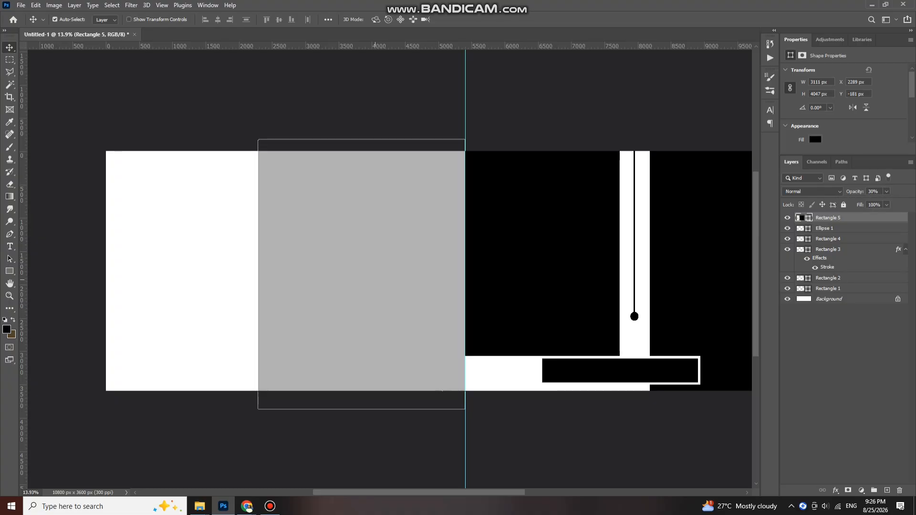
# Draw a black rectangle about 1310 × 2047 px on the grey panel and shift it down and right within the panel
pyautogui.scroll(1, 338, 279)
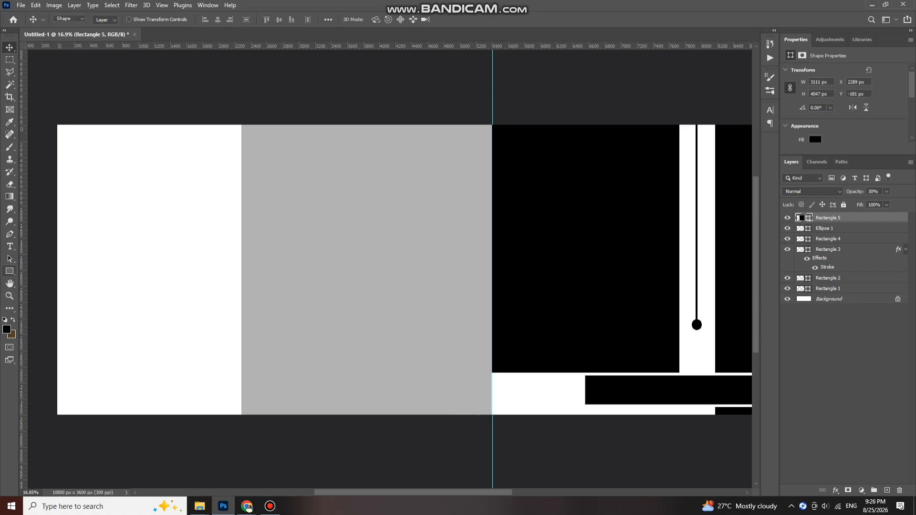
pyautogui.press('u')
pyautogui.moveTo(310, 203); pyautogui.dragTo(414, 367)
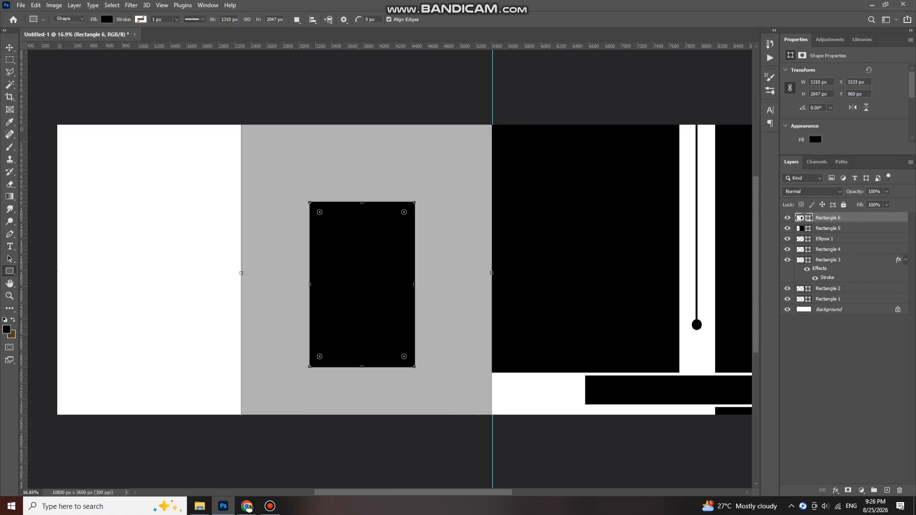
pyautogui.press('v')
pyautogui.moveTo(377, 286); pyautogui.dragTo(391, 302)
# Apply a white inside stroke to the small rectangle on the grey panel and nudge it slightly down
pyautogui.click(835, 490)
pyautogui.click(852, 419)
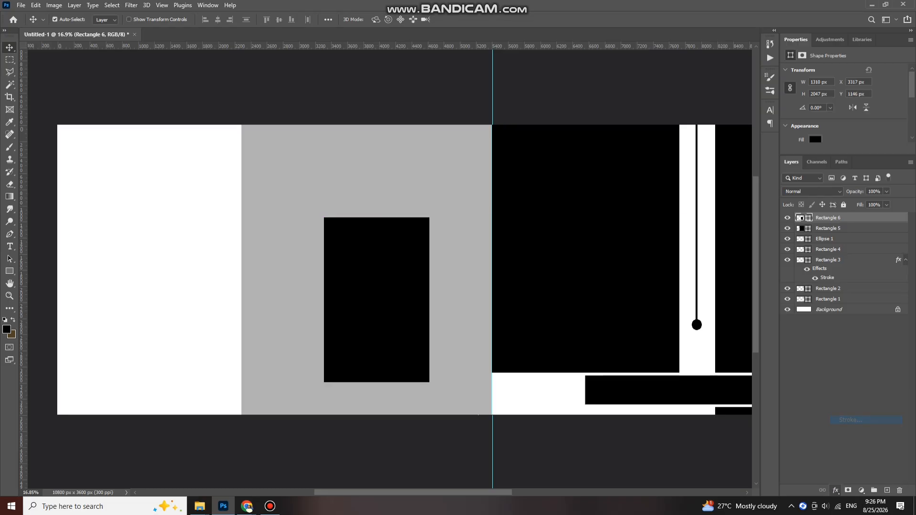
pyautogui.press('Return')
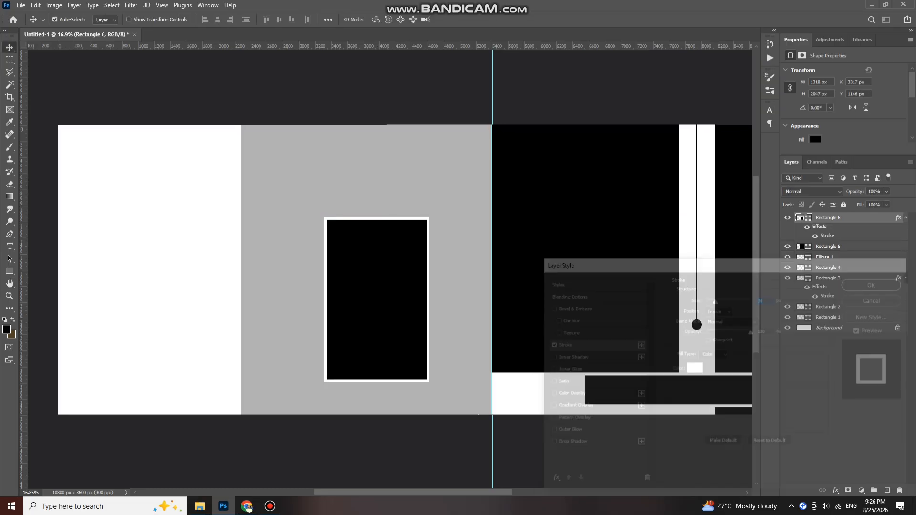
pyautogui.moveTo(391, 302); pyautogui.dragTo(392, 310)
# Draw a black rectangle about 2316 × 3185 px over the canvas's upper left corner, leaving a narrow white gap before the grey panel
pyautogui.press('u')
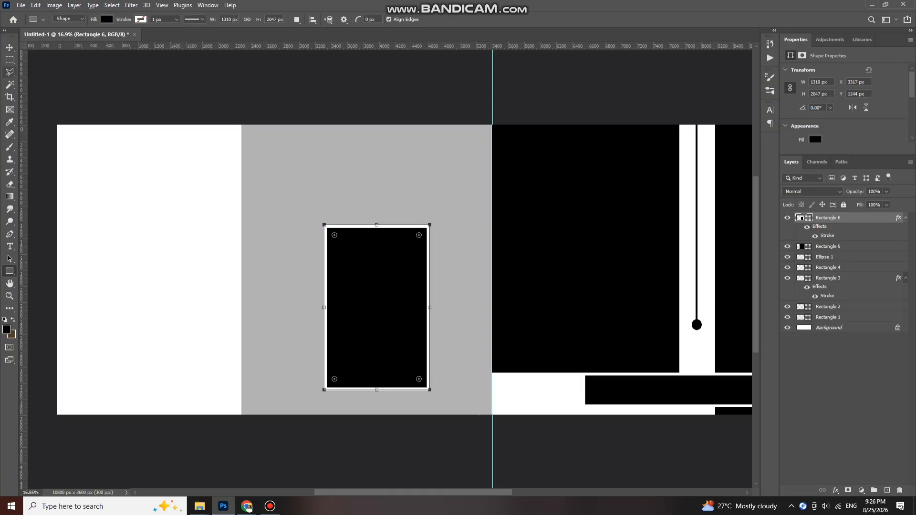
pyautogui.click(9, 47)
pyautogui.scroll(-1, 262, 167)
pyautogui.moveTo(142, 303); pyautogui.dragTo(180, 289)
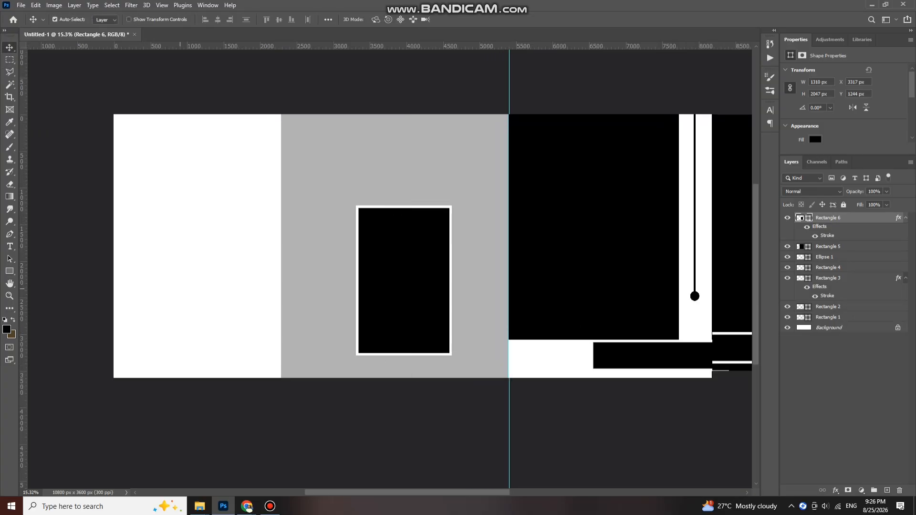
pyautogui.scroll(1, 390, 267)
pyautogui.press('u')
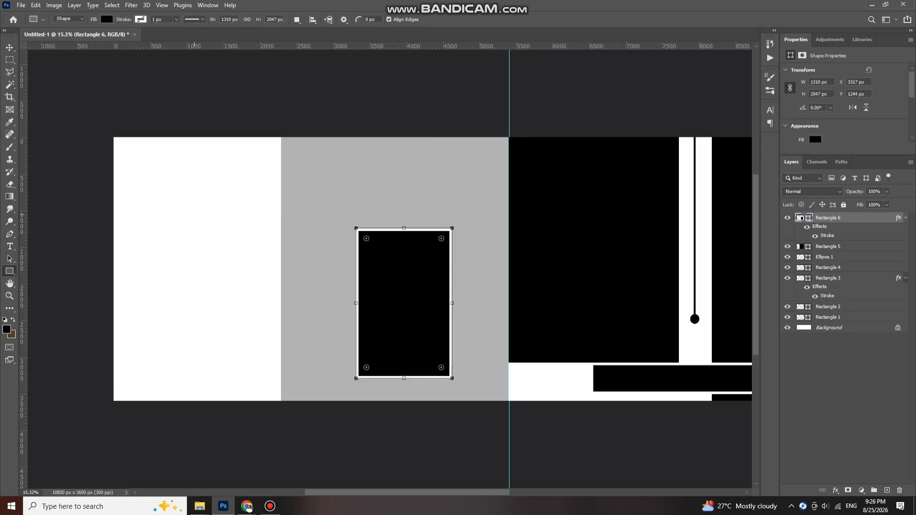
pyautogui.moveTo(105, 127); pyautogui.dragTo(275, 360)
pyautogui.press('v')
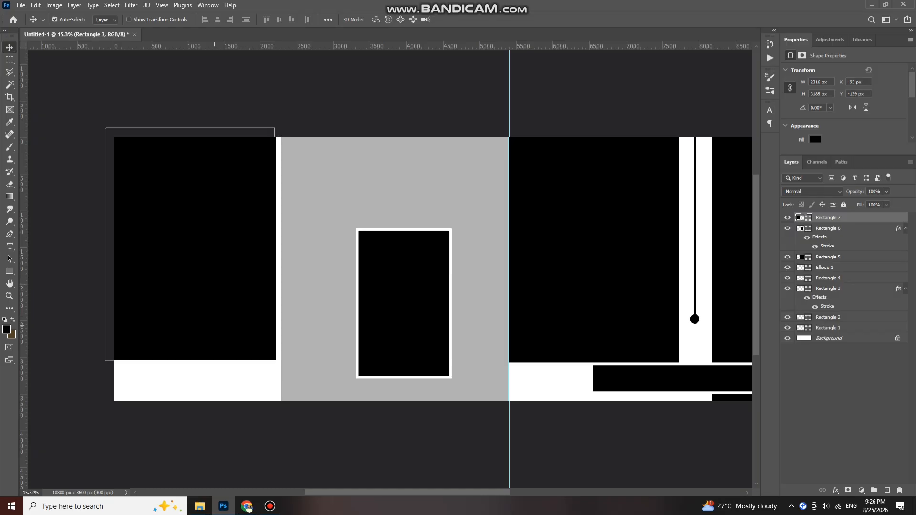
# Draw a horizontal black bar about 2387 × 570 px below the left block, extending past the canvas's lower left corner
pyautogui.scroll(-1, 390, 265)
pyautogui.press('u')
pyautogui.moveTo(109, 352); pyautogui.dragTo(274, 403)
pyautogui.hotkey('ctrl', 'z')
pyautogui.hotkey('ctrl', 'z')
pyautogui.press('v')
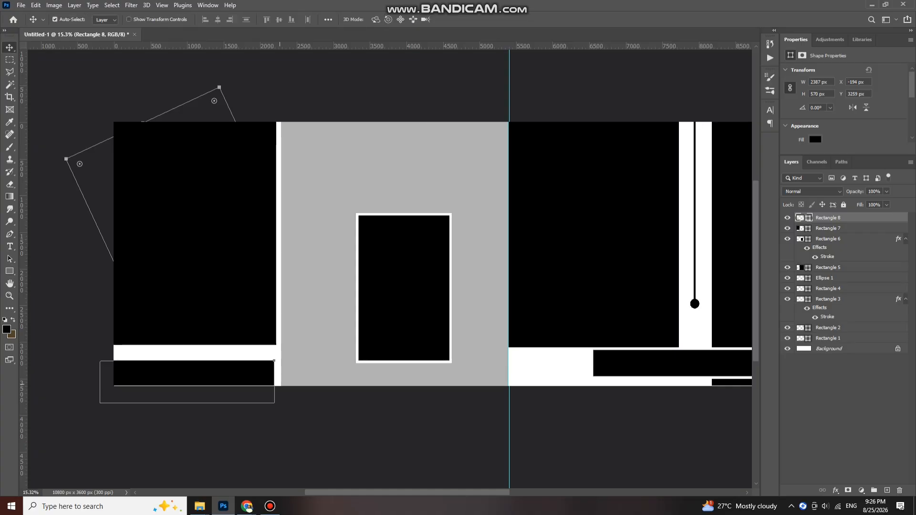
# Nudge the black bar at the canvas's lower left corner up and slightly right to X -187 px, Y 3210 px
pyautogui.press('Up')
pyautogui.press('Up')
pyautogui.press('Up')
pyautogui.press('Up')
pyautogui.press('Up')
pyautogui.press('Up')
pyautogui.press('Up')
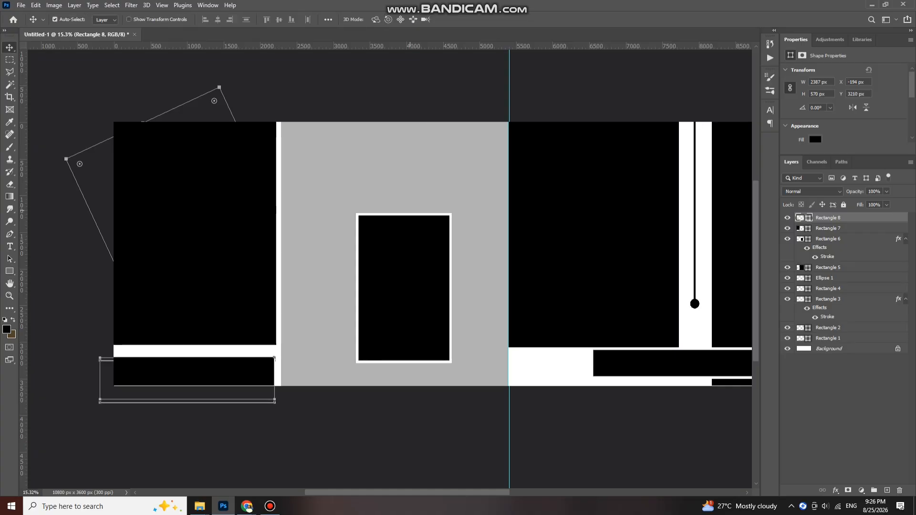
pyautogui.scroll(-1, 393, 257)
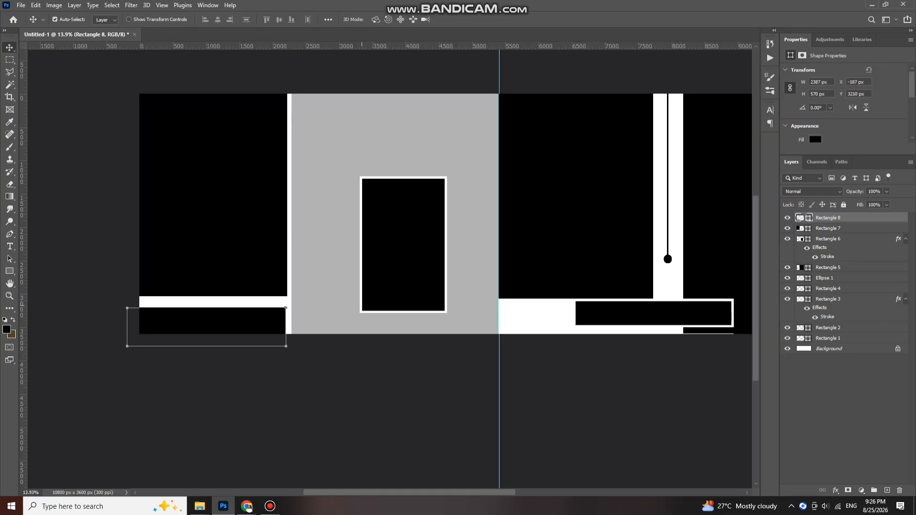
# Place the photo "download" from the Downloads folder directly above the layer of the canvas's rightmost black rectangle
pyautogui.hscroll(3, 390, 257)
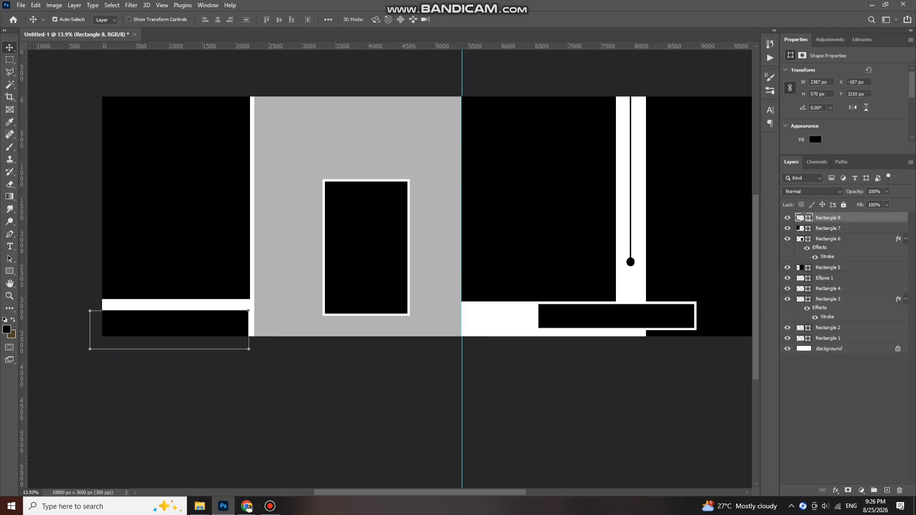
pyautogui.hscroll(6, 389, 257)
pyautogui.click(482, 215)
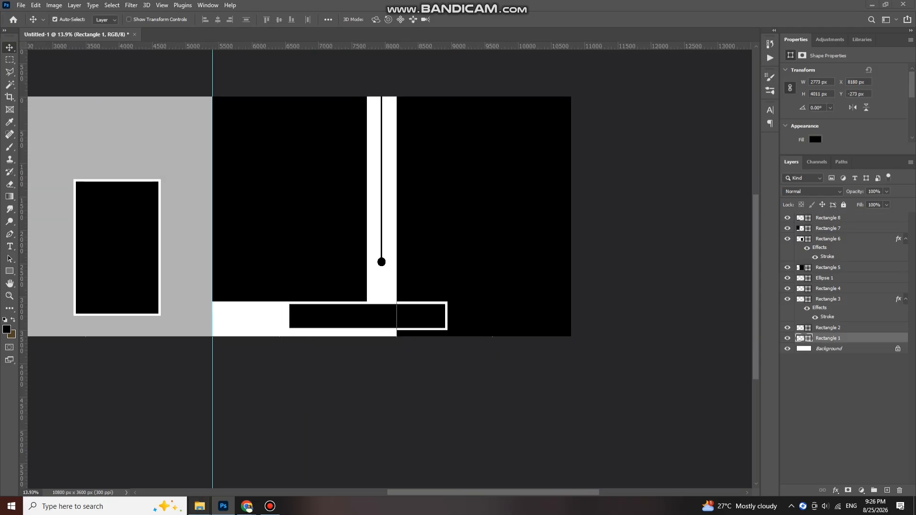
pyautogui.click(199, 506)
pyautogui.click(360, 462)
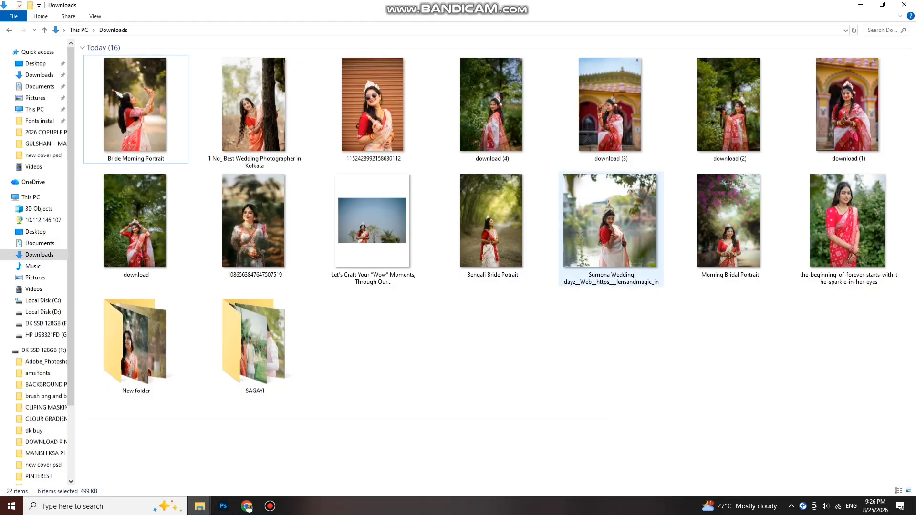
pyautogui.moveTo(134, 220); pyautogui.dragTo(486, 286)
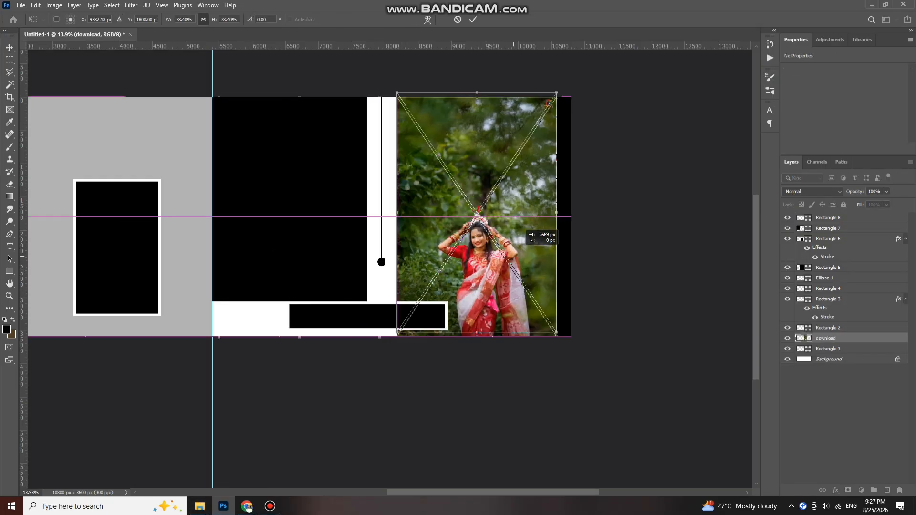
# Enlarge the placed photo to about 86%, position it over the rightmost rectangle and clip it to that shape
pyautogui.moveTo(514, 256); pyautogui.dragTo(521, 252)
pyautogui.moveTo(484, 330); pyautogui.dragTo(486, 351)
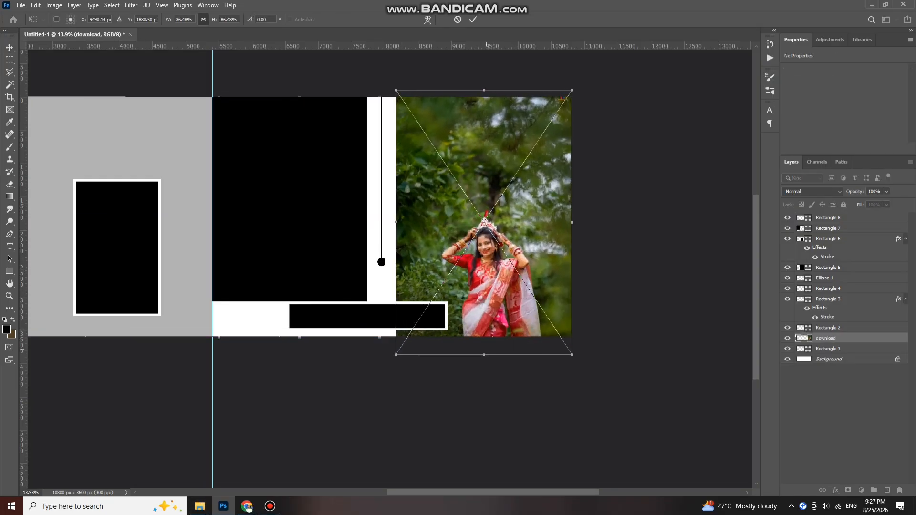
pyautogui.moveTo(495, 303); pyautogui.dragTo(507, 273)
pyautogui.press('Return')
pyautogui.hotkey('ctrl', 'alt', 'g')
pyautogui.hotkey('ctrl', 't')
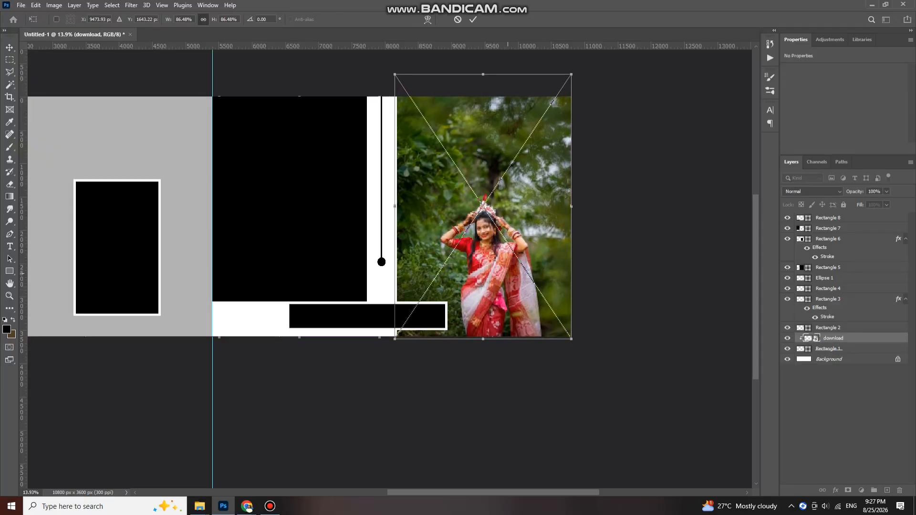
pyautogui.press('Return')
# Place the photo "download (2)" from the Downloads folder over the black rectangle just right of the centre guide
pyautogui.click(321, 200)
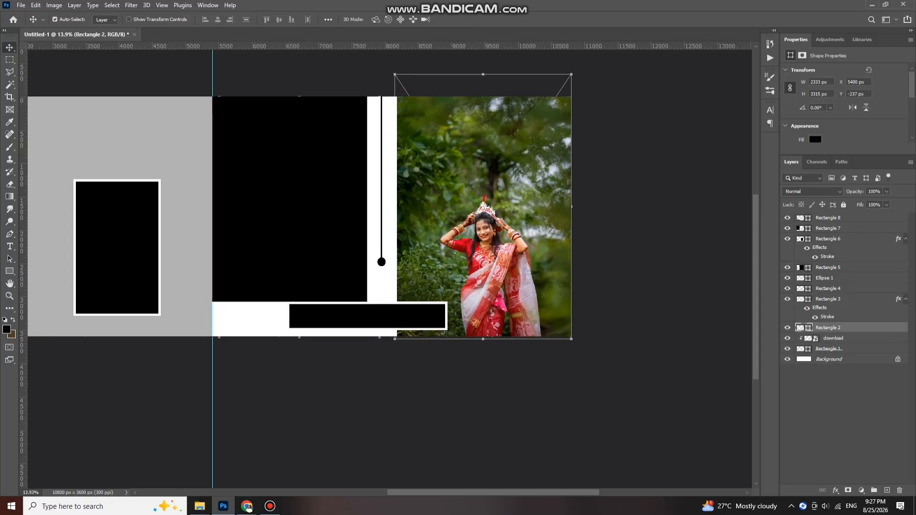
pyautogui.moveTo(199, 506)
pyautogui.click(358, 462)
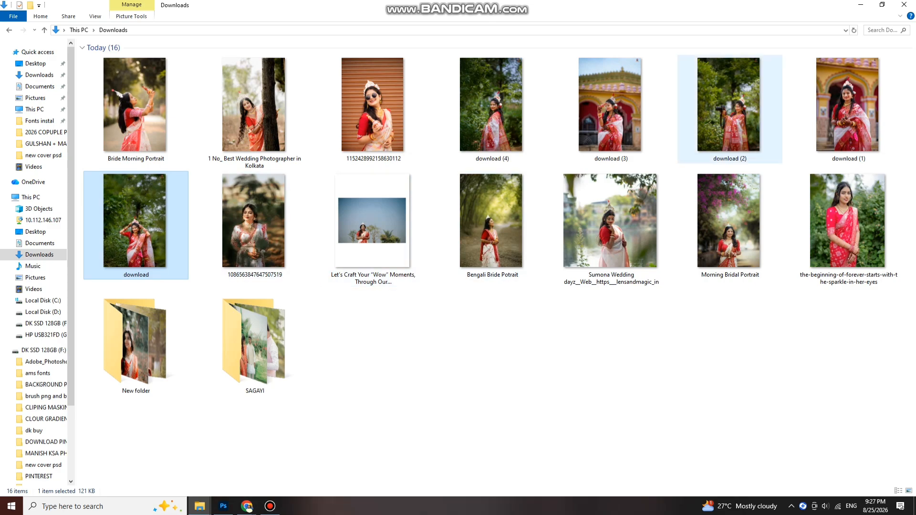
pyautogui.moveTo(730, 139); pyautogui.dragTo(296, 211)
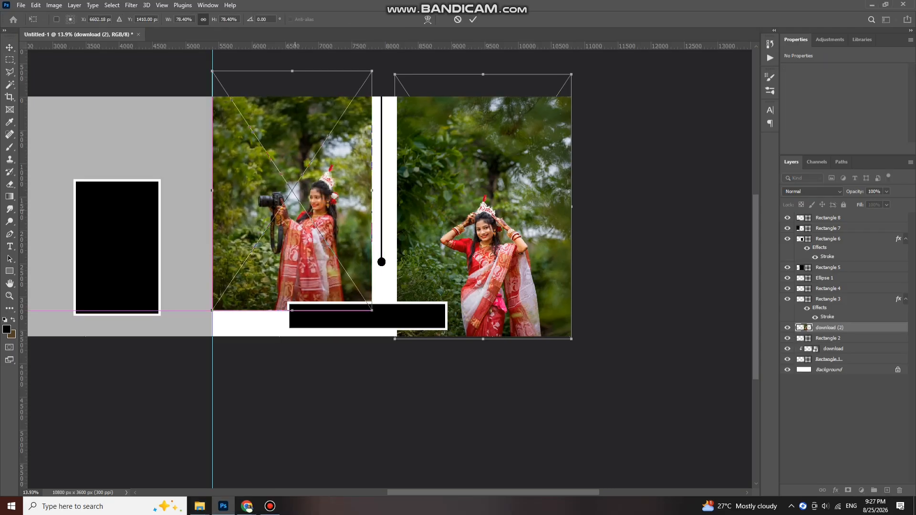
# Clip the "download (2)" photo to the rectangle beside the guide and shift it slightly upward within the frame
pyautogui.press('Return')
pyautogui.hotkey('ctrl', 'alt', 'g')
pyautogui.hotkey('ctrl', 't')
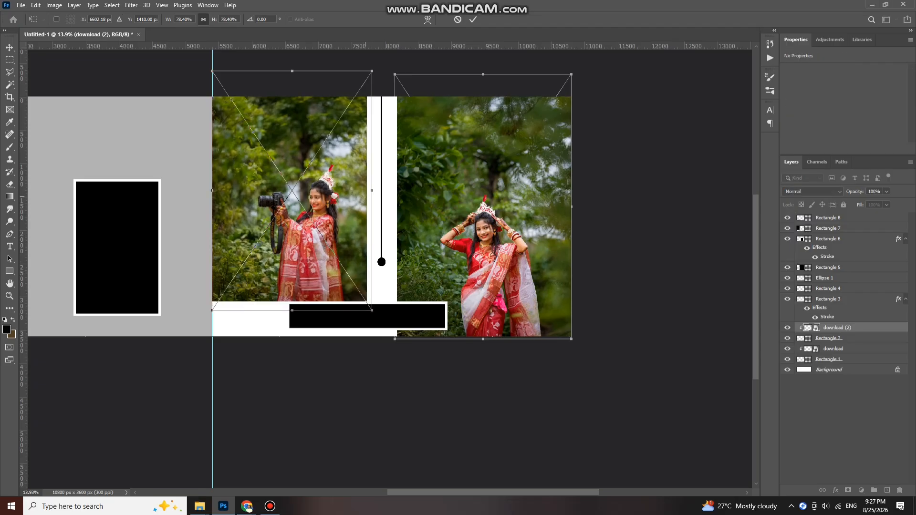
pyautogui.moveTo(370, 213); pyautogui.dragTo(373, 208)
pyautogui.press('Return')
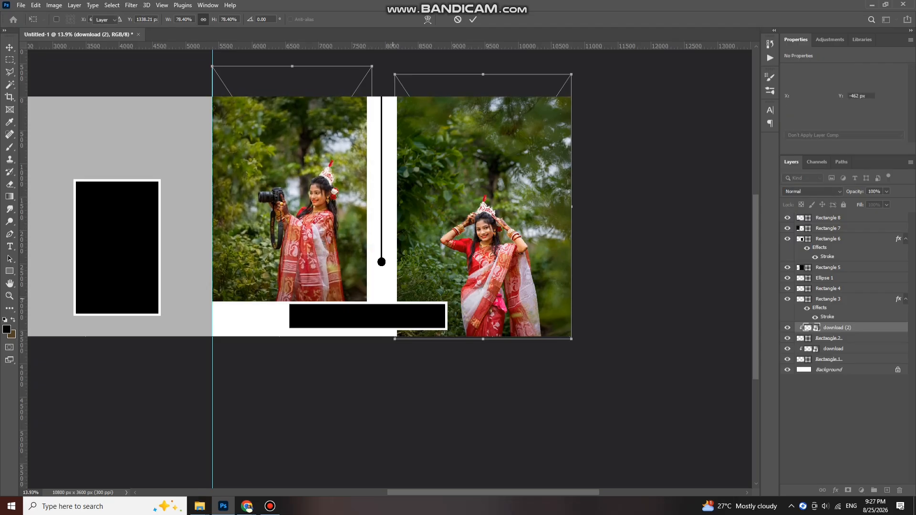
# Place the photo "download (3)" from the Downloads folder over the small white-bordered rectangle on the grey panel
pyautogui.hscroll(-10, 373, 210)
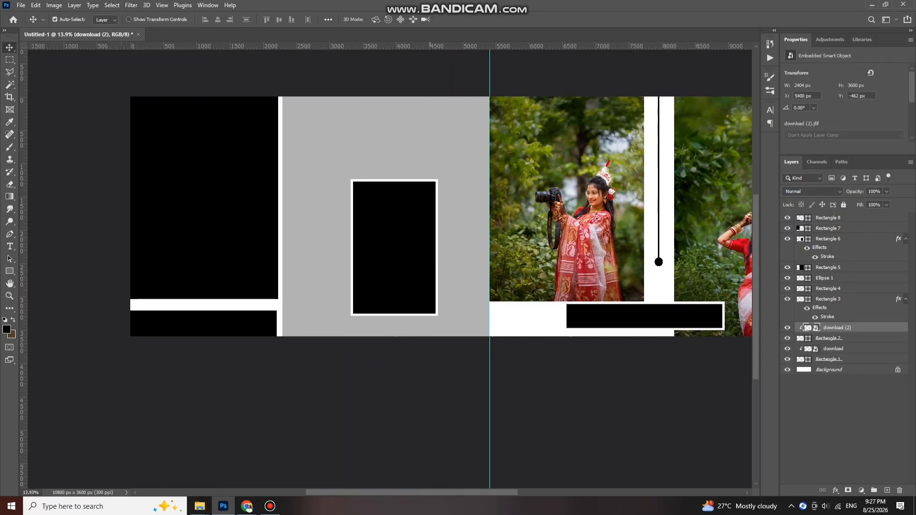
pyautogui.click(394, 248)
pyautogui.moveTo(199, 506)
pyautogui.click(360, 465)
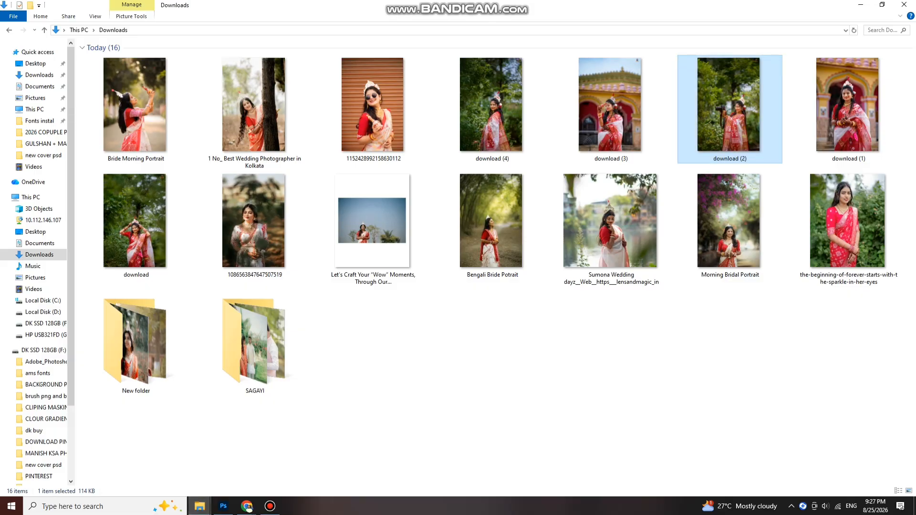
pyautogui.moveTo(613, 115); pyautogui.dragTo(512, 103)
pyautogui.moveTo(418, 240); pyautogui.dragTo(363, 235)
pyautogui.press('Return')
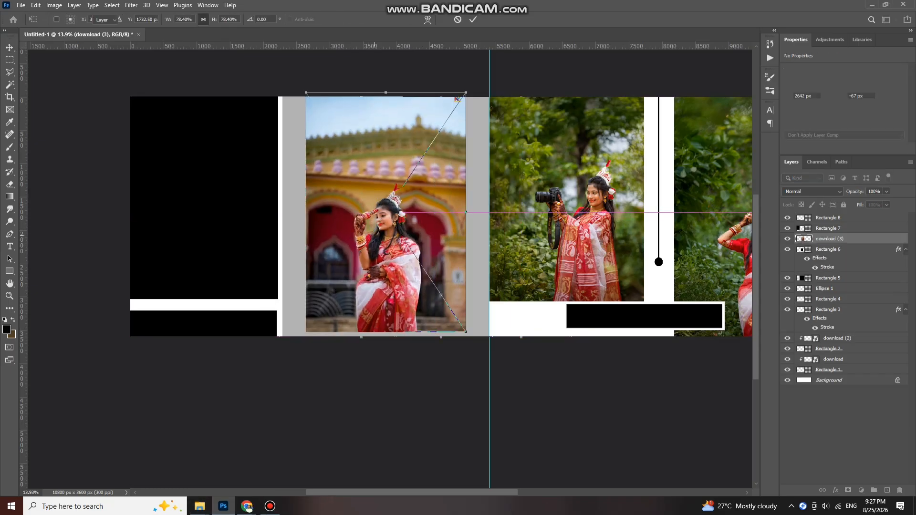
# Clip the "download (3)" photo to the small bordered rectangle, scaling it to about 67% and centring the bride in it
pyautogui.hotkey('ctrl', 'alt', 'g')
pyautogui.hotkey('ctrl', 't')
pyautogui.moveTo(386, 92); pyautogui.dragTo(387, 126)
pyautogui.moveTo(396, 205); pyautogui.dragTo(408, 195)
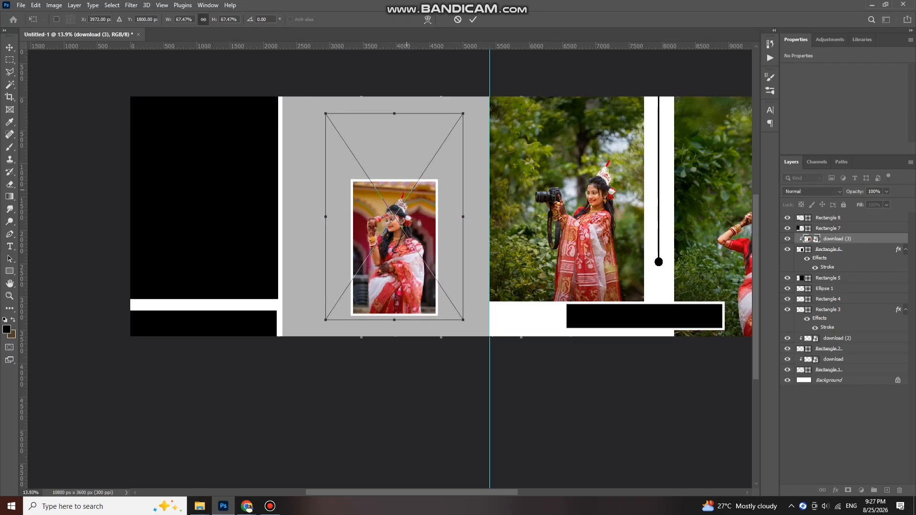
pyautogui.press('Return')
# Select the grey panel's rectangle as the target and switch to the Downloads folder of photos
pyautogui.click(292, 203)
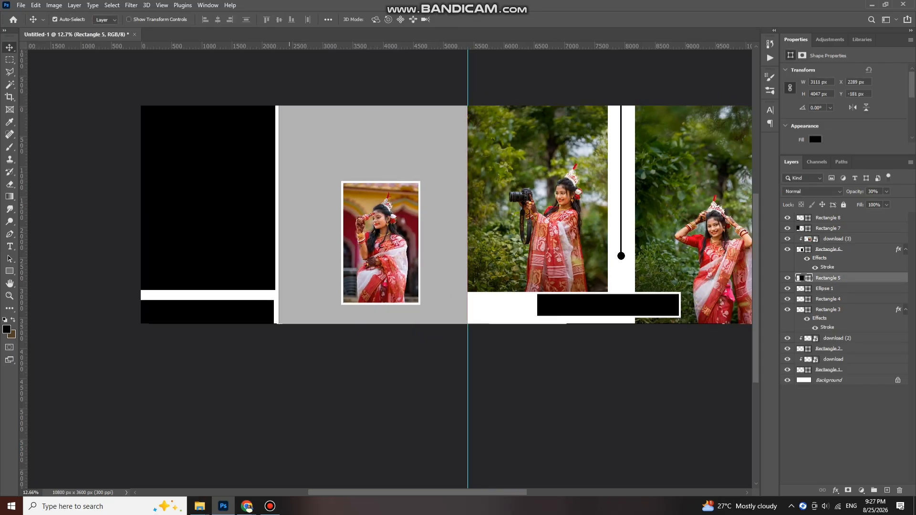
pyautogui.moveTo(200, 505)
pyautogui.click(375, 459)
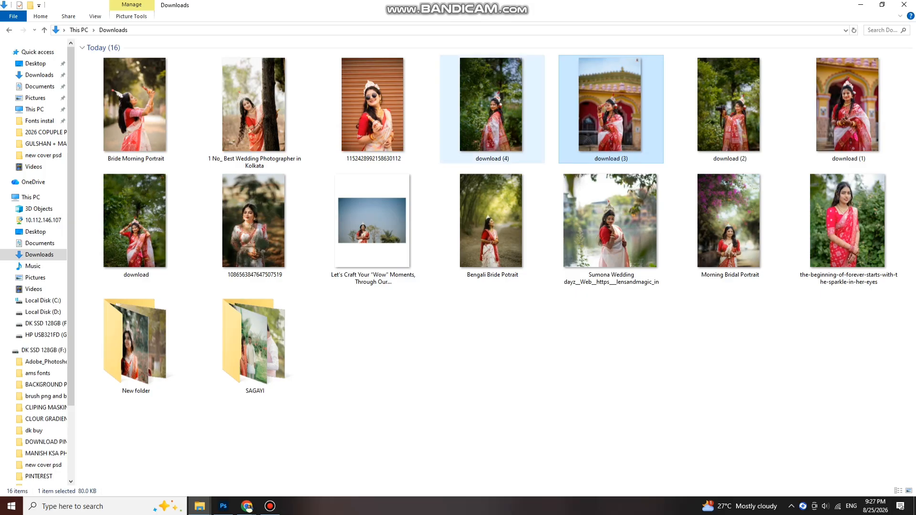
pyautogui.moveTo(494, 138); pyautogui.dragTo(554, 157)
pyautogui.click(728, 109)
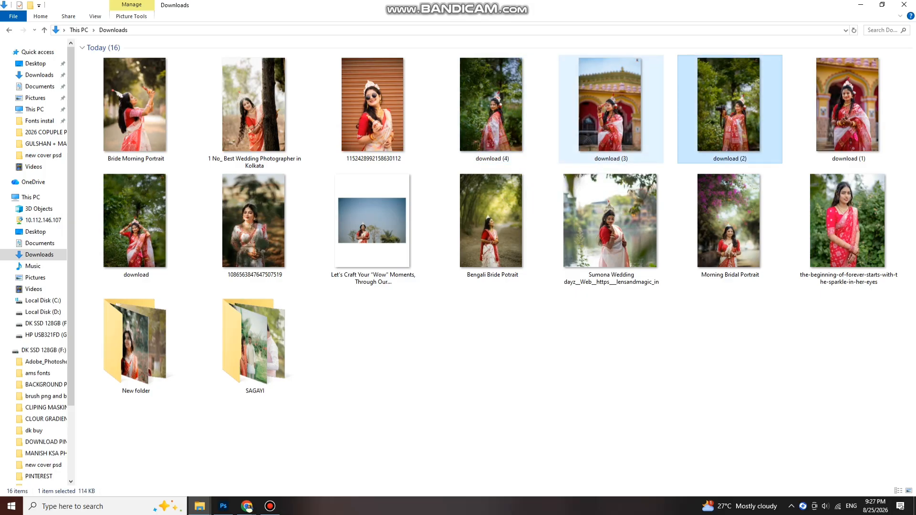
pyautogui.doubleClick(491, 105)
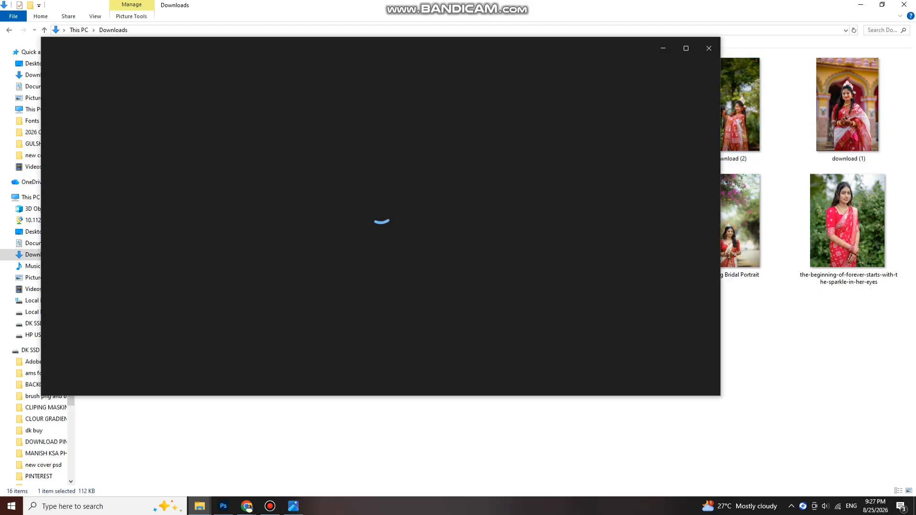
pyautogui.click(709, 48)
# Place the photo "download (4)" over the grey panel and enlarge it to about 113% so it spans the panel
pyautogui.moveTo(497, 128); pyautogui.dragTo(223, 506)
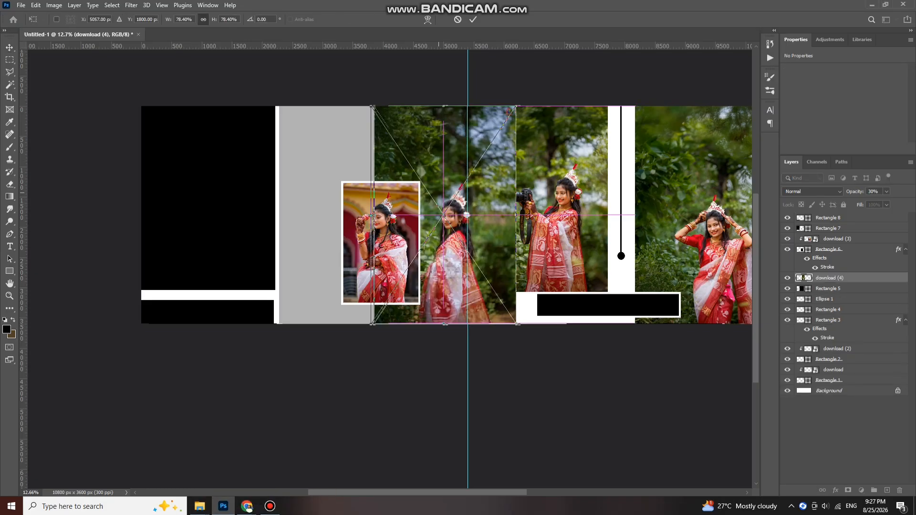
pyautogui.moveTo(446, 198); pyautogui.dragTo(366, 118)
pyautogui.moveTo(365, 243); pyautogui.dragTo(366, 340)
pyautogui.moveTo(369, 308)
pyautogui.mouseDown()
pyautogui.moveTo(370, 280)
pyautogui.moveTo(371, 294)
pyautogui.mouseUp()
# Enlarge the "download (4)" photo to about 127% and clip it to the semi-transparent grey panel
pyautogui.scroll(-3, 366, 214)
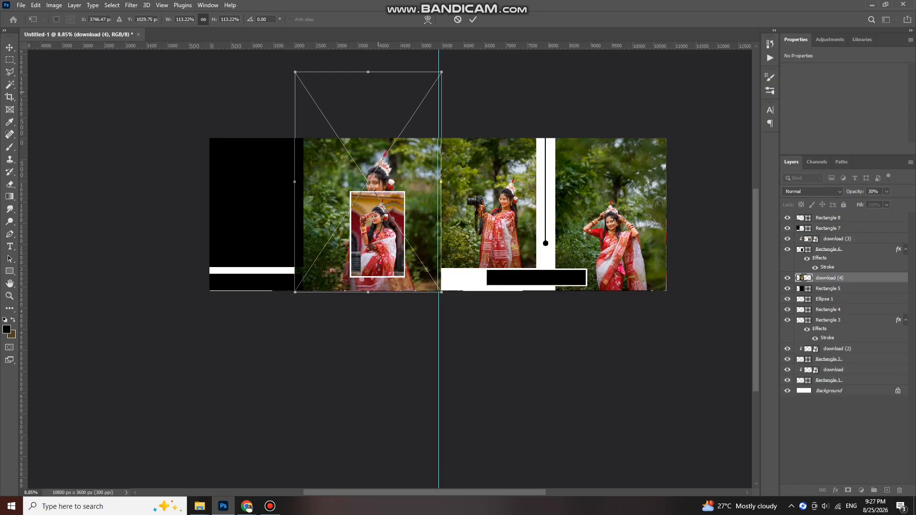
pyautogui.moveTo(367, 72)
pyautogui.mouseDown()
pyautogui.moveTo(368, 50)
pyautogui.moveTo(368, 58)
pyautogui.mouseUp()
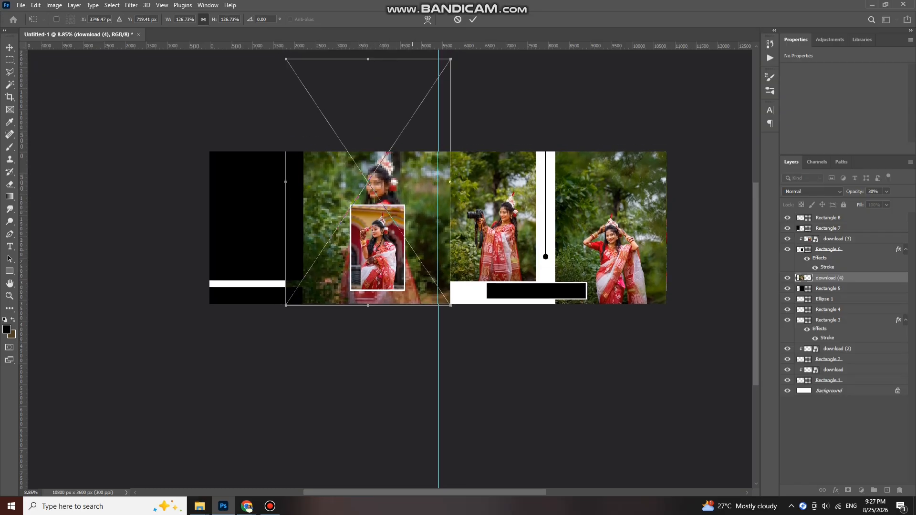
pyautogui.press('Return')
pyautogui.scroll(2, 410, 208)
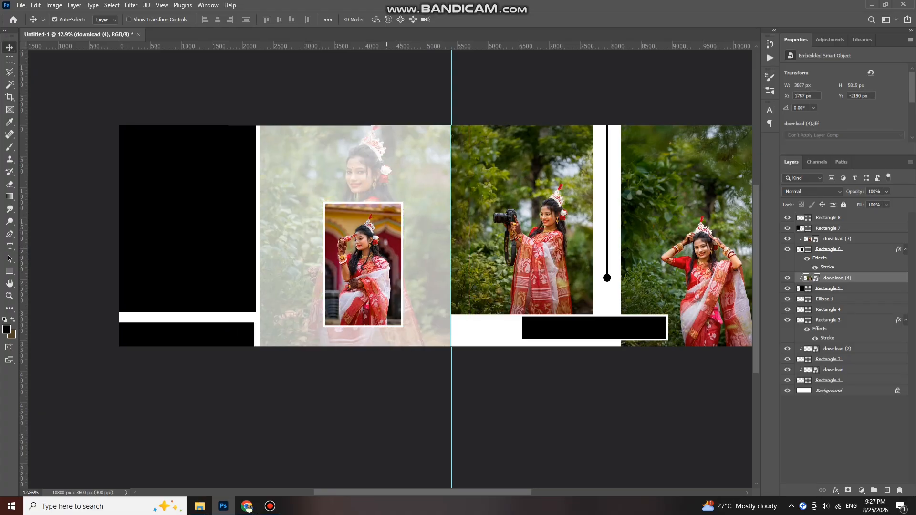
# Turn the panel's faded background photo black and white with Hue/Saturation, setting Saturation to -100
pyautogui.hotkey('ctrl', 'u')
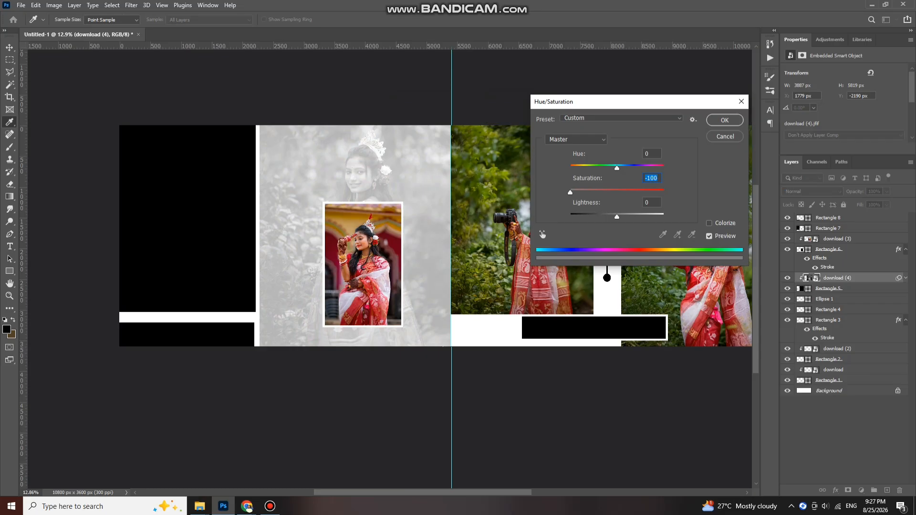
pyautogui.click(725, 120)
pyautogui.scroll(1, 324, 143)
pyautogui.scroll(-1, 444, 159)
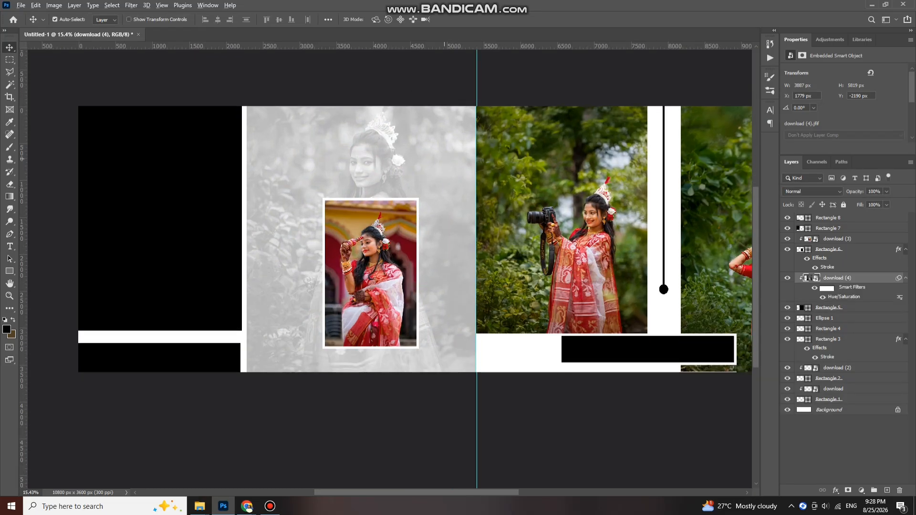
# Draw a black rectangle about 1578 × 2278 px behind the small bordered photo, leaving an even margin around it
pyautogui.scroll(-1, 442, 157)
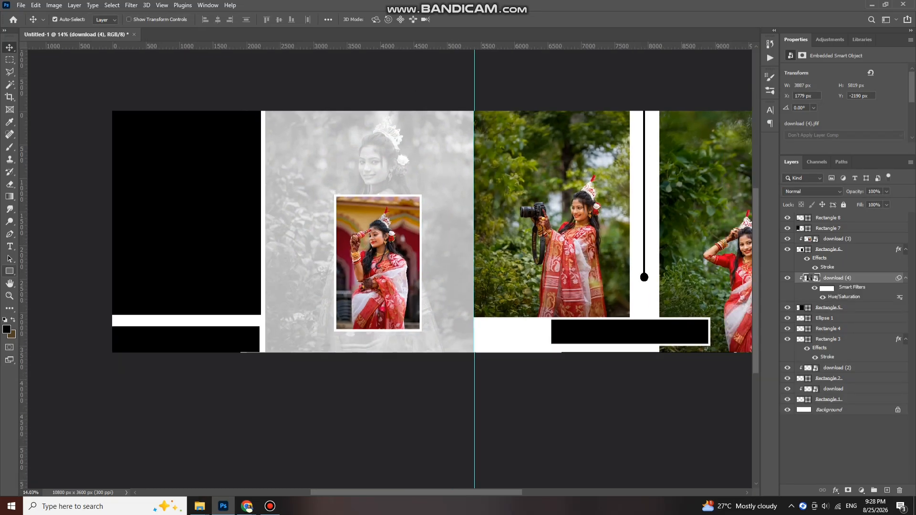
pyautogui.press('u')
pyautogui.moveTo(326, 191); pyautogui.dragTo(423, 335)
pyautogui.press('v')
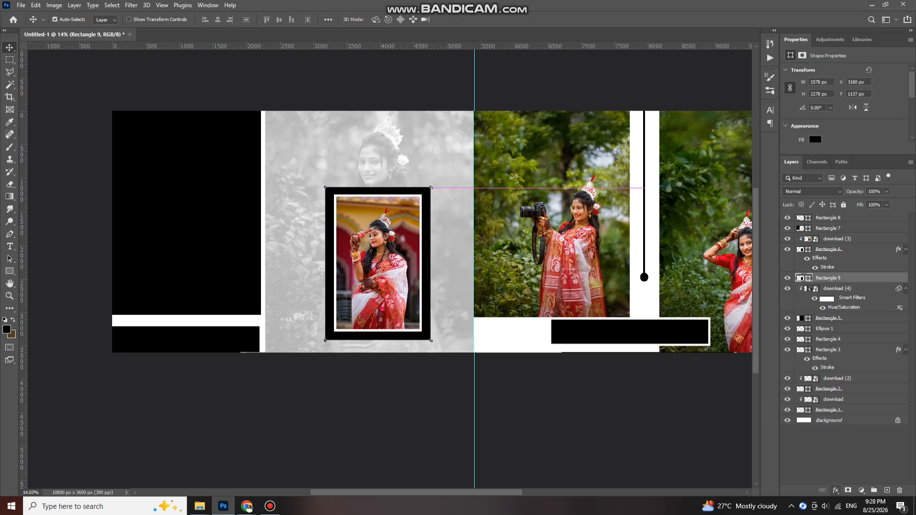
# Give the new rectangle behind the bordered photo a 14 px white inside stroke and set its fill to 0%
pyautogui.click(835, 490)
pyautogui.click(849, 418)
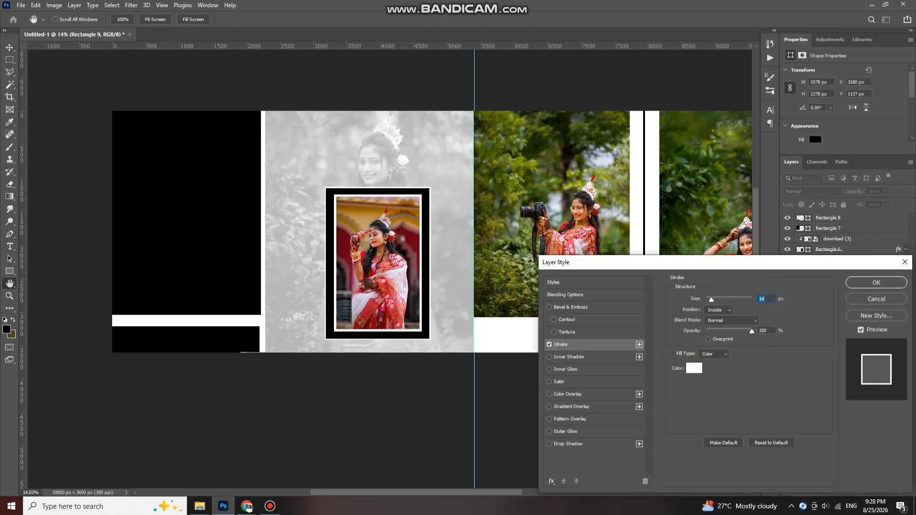
pyautogui.press('Return')
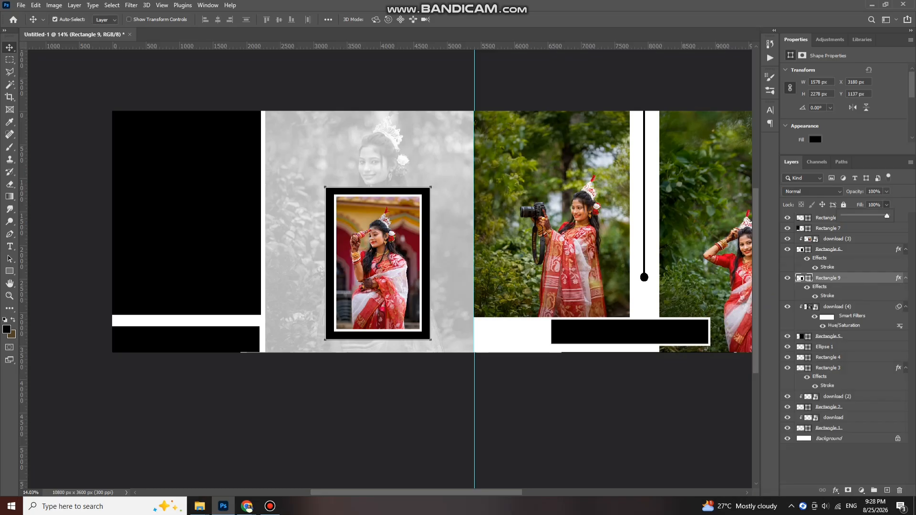
pyautogui.scroll(2, 355, 283)
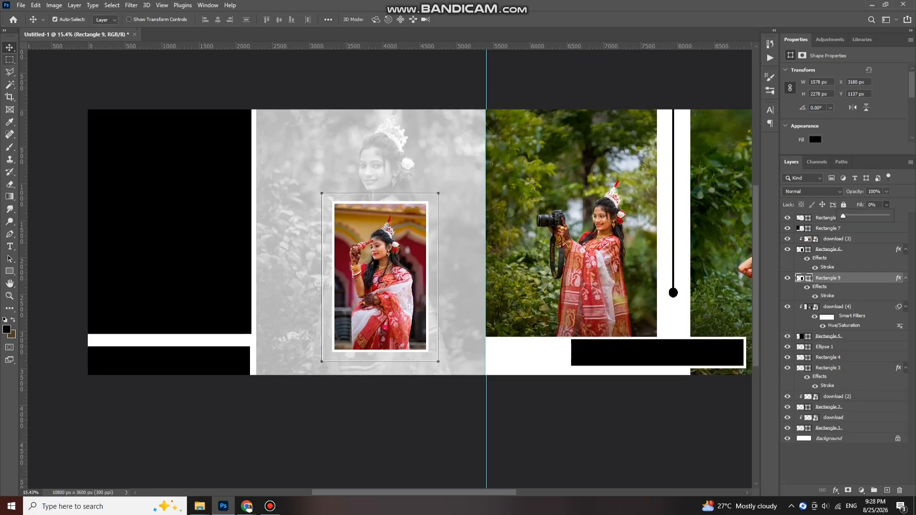
# Place the "download (1)" photo over the large black rectangle on the album's far-left side and clip it to that shape
pyautogui.scroll(-2, 355, 227)
pyautogui.click(210, 223)
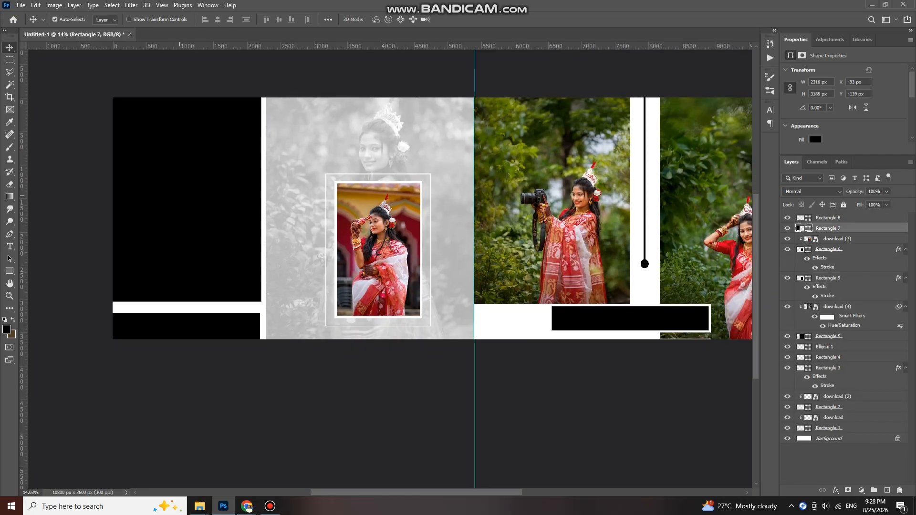
pyautogui.scroll(1, 322, 226)
pyautogui.scroll(1, 322, 225)
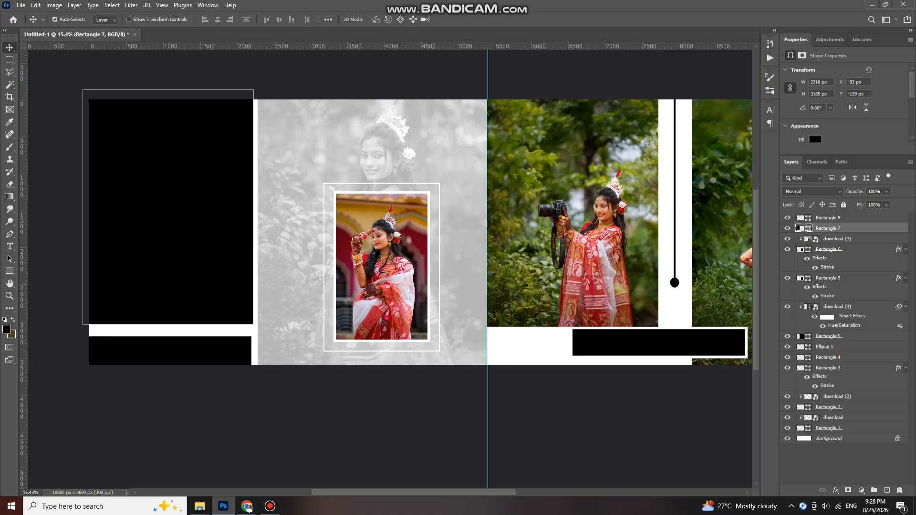
pyautogui.scroll(-1, 322, 225)
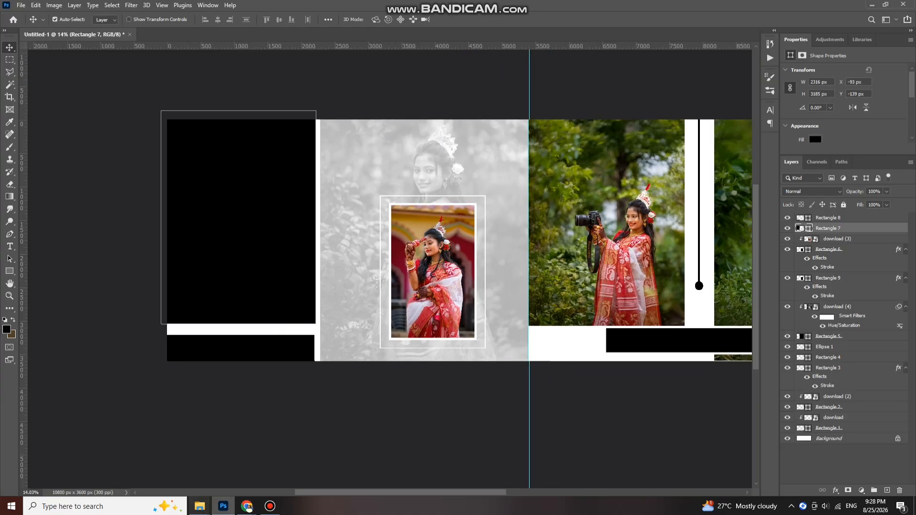
pyautogui.moveTo(199, 506)
pyautogui.click(360, 466)
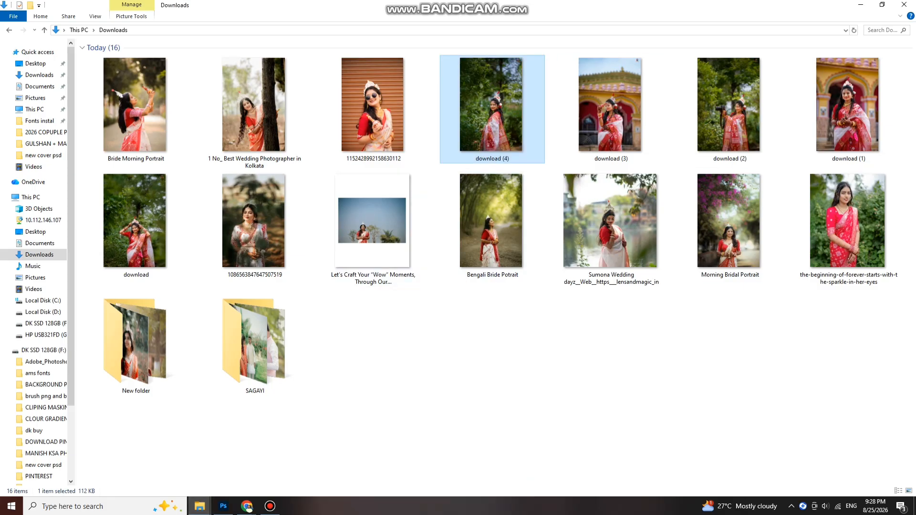
pyautogui.moveTo(847, 109); pyautogui.dragTo(247, 222)
pyautogui.press('Return')
pyautogui.hotkey('ctrl', 'alt', 'g')
pyautogui.hotkey('ctrl', 't')
pyautogui.press('Return')
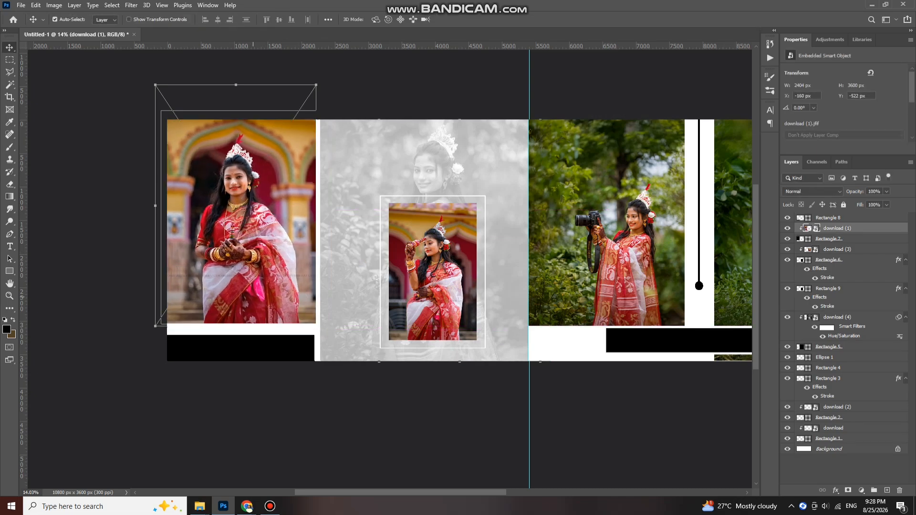
# Place the "download (2)" photo over the white-bordered black strip and clip it so the camera and the bride's face fill the frame
pyautogui.scroll(-1, 253, 297)
pyautogui.scroll(-1, 253, 297)
pyautogui.hscroll(1, 253, 296)
pyautogui.hscroll(7, 409, 277)
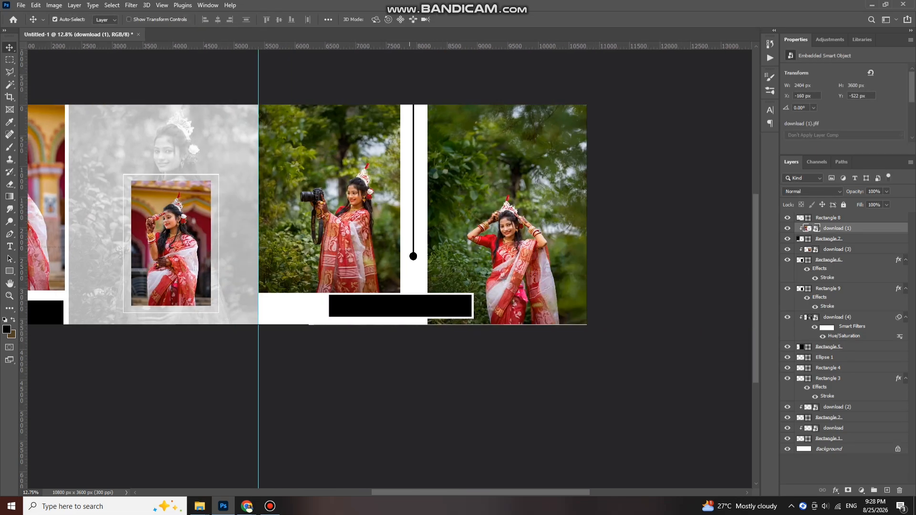
pyautogui.click(405, 306)
pyautogui.moveTo(199, 505)
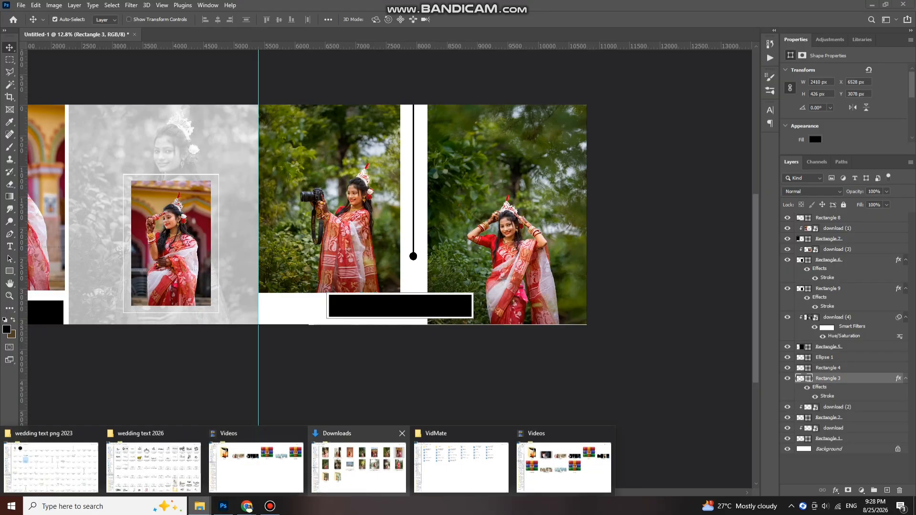
pyautogui.click(360, 466)
pyautogui.moveTo(728, 105); pyautogui.dragTo(409, 292)
pyautogui.moveTo(453, 313)
pyautogui.mouseDown()
pyautogui.moveTo(433, 291)
pyautogui.moveTo(432, 310)
pyautogui.moveTo(451, 317)
pyautogui.mouseUp()
pyautogui.press('Return')
pyautogui.hotkey('ctrl', 'alt', 'g')
pyautogui.hotkey('ctrl', 't')
pyautogui.press('Return')
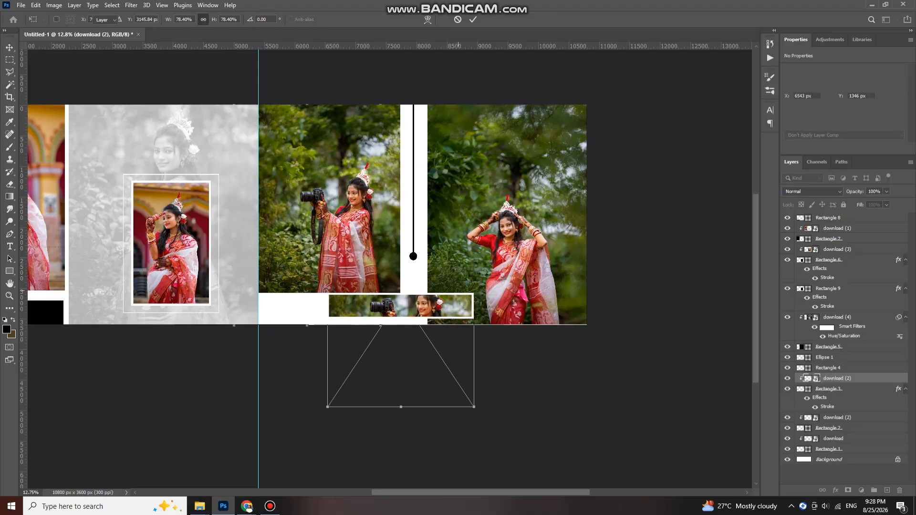
# Fill the black rectangle under the leftmost photo with an olive green sampled from the foliage in the camera photo
pyautogui.scroll(2, 451, 315)
pyautogui.scroll(-2, 466, 305)
pyautogui.hscroll(-4, 386, 267)
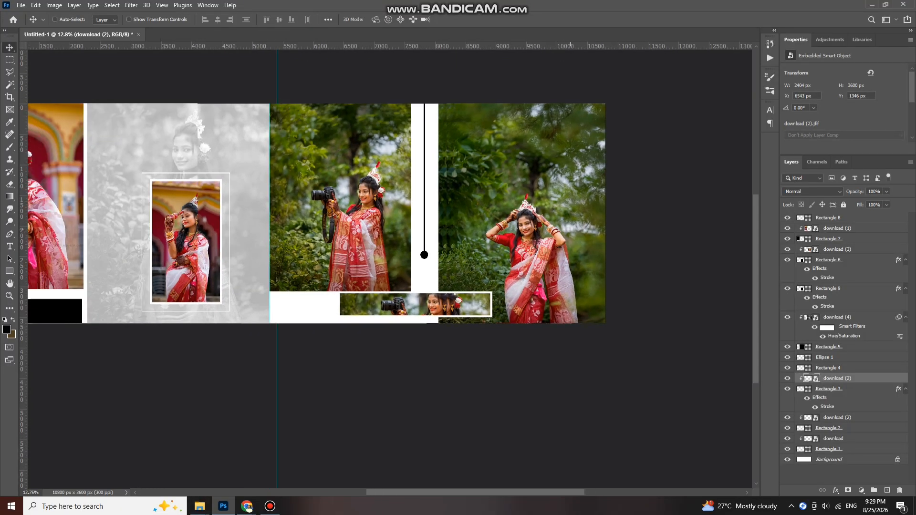
pyautogui.hscroll(-5, 386, 267)
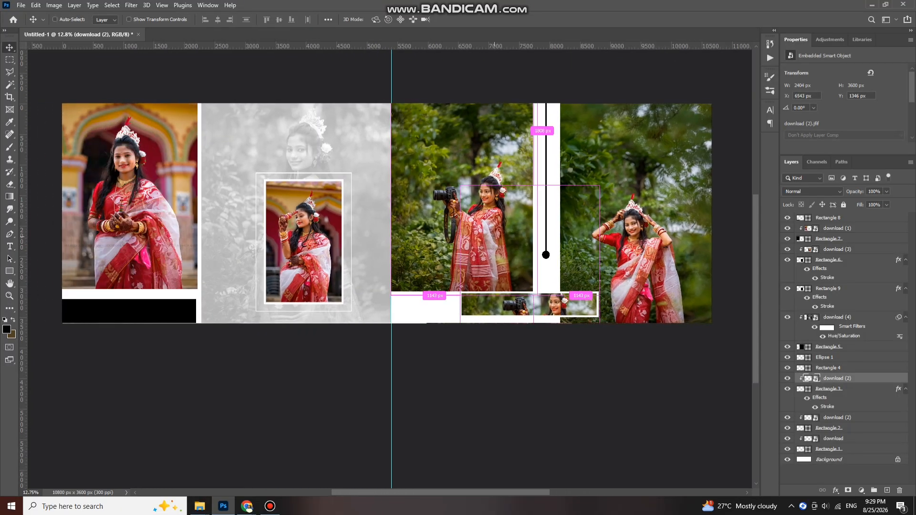
pyautogui.click(215, 316)
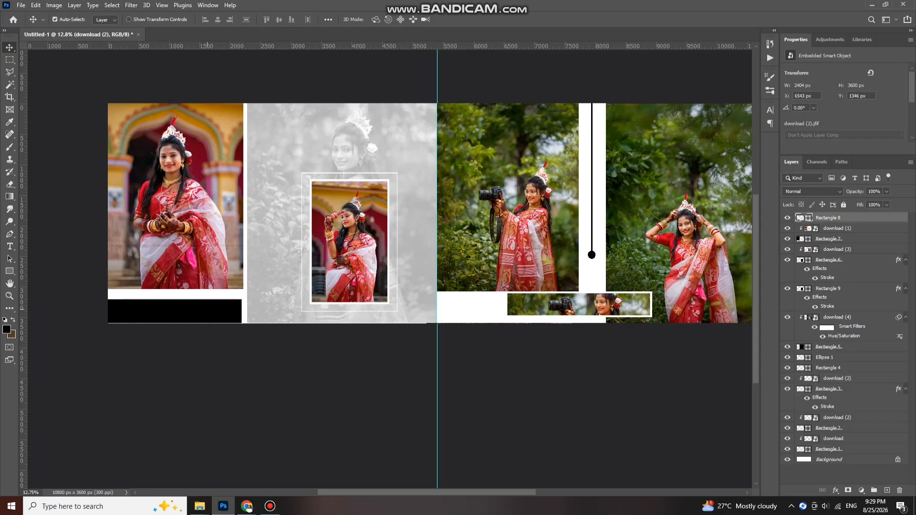
pyautogui.scroll(2, 215, 315)
pyautogui.hscroll(-1, 215, 315)
pyautogui.hscroll(-4, 387, 267)
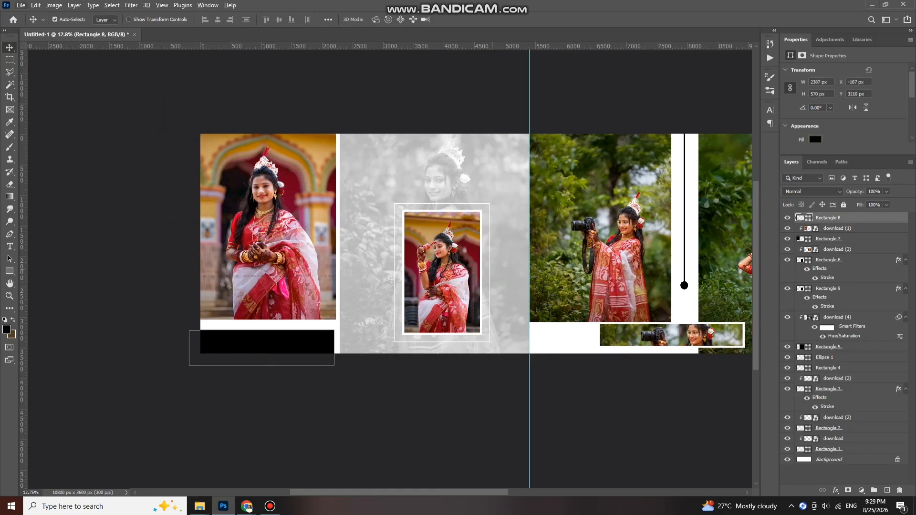
pyautogui.hscroll(2, 492, 271)
pyautogui.click(815, 139)
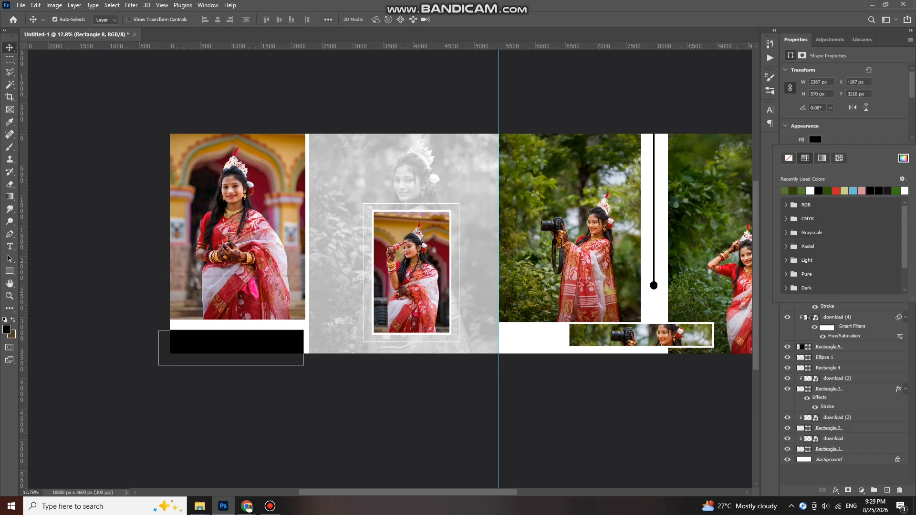
pyautogui.click(903, 157)
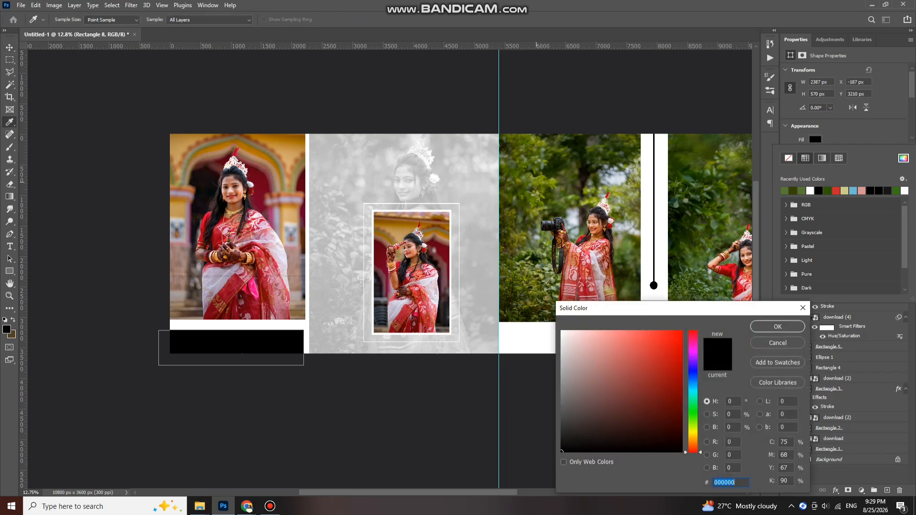
pyautogui.click(536, 181)
pyautogui.press('Return')
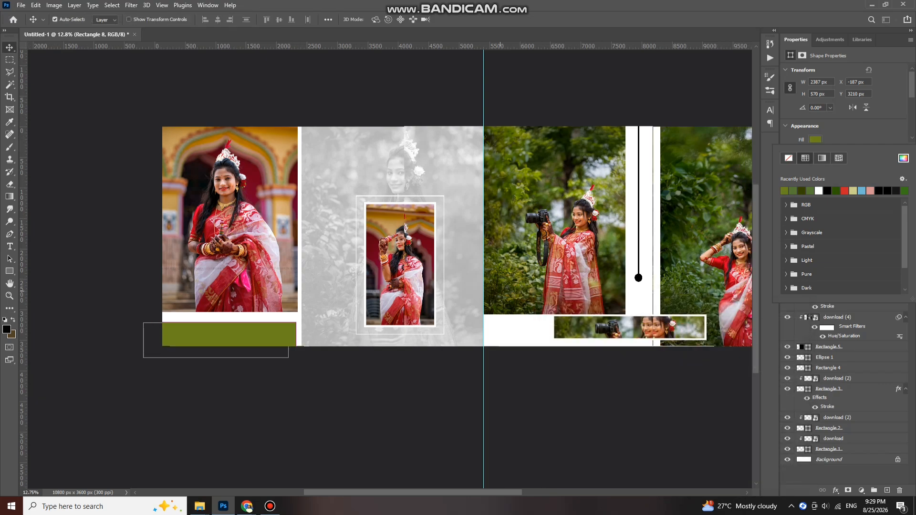
# Recolor the thin vertical line and the circle at its end with the same olive green
pyautogui.hscroll(3, 389, 267)
pyautogui.click(607, 258)
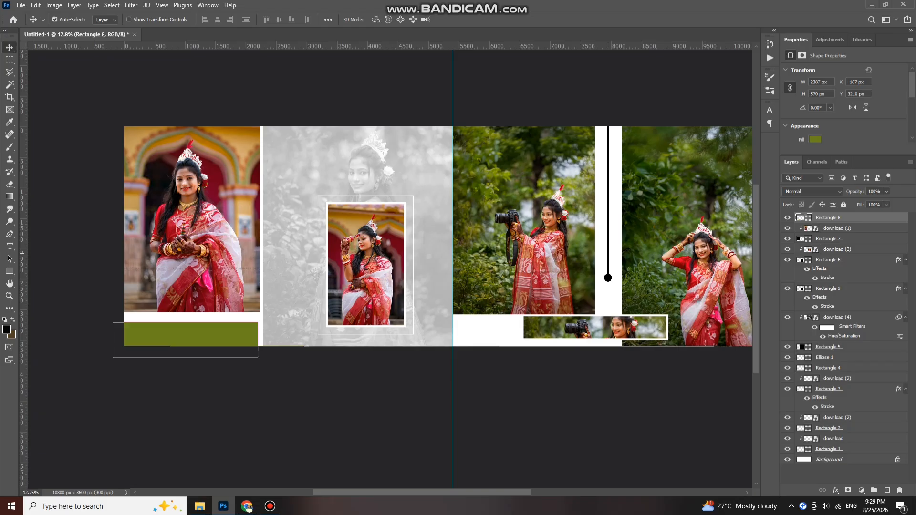
pyautogui.click(815, 139)
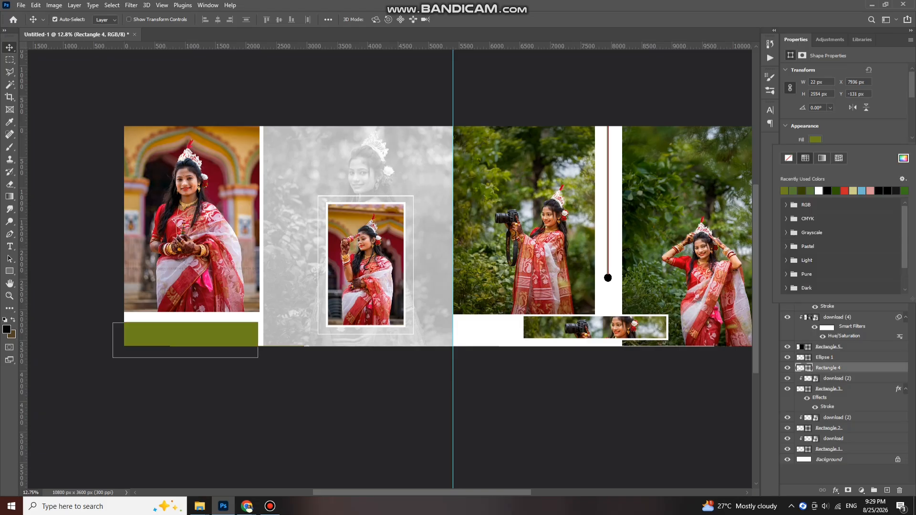
pyautogui.click(607, 278)
pyautogui.click(815, 140)
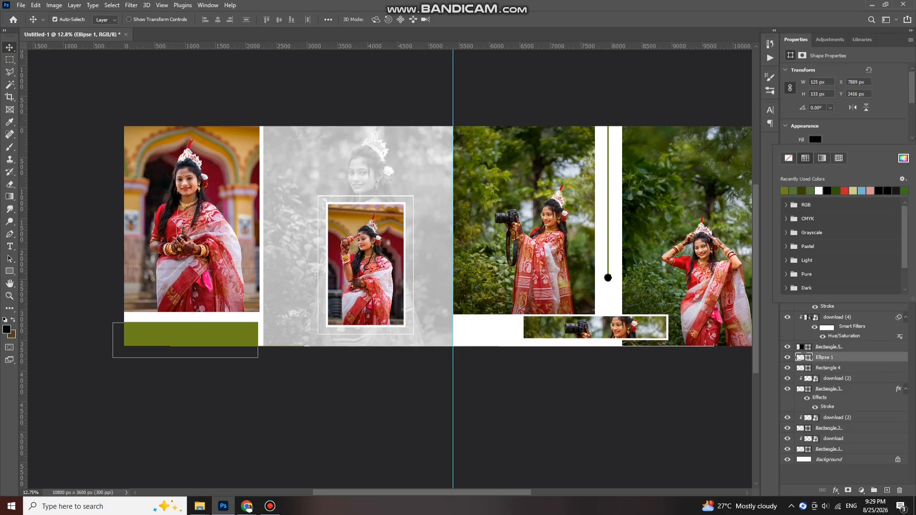
pyautogui.click(785, 190)
pyautogui.scroll(3, 596, 238)
pyautogui.scroll(-3, 529, 234)
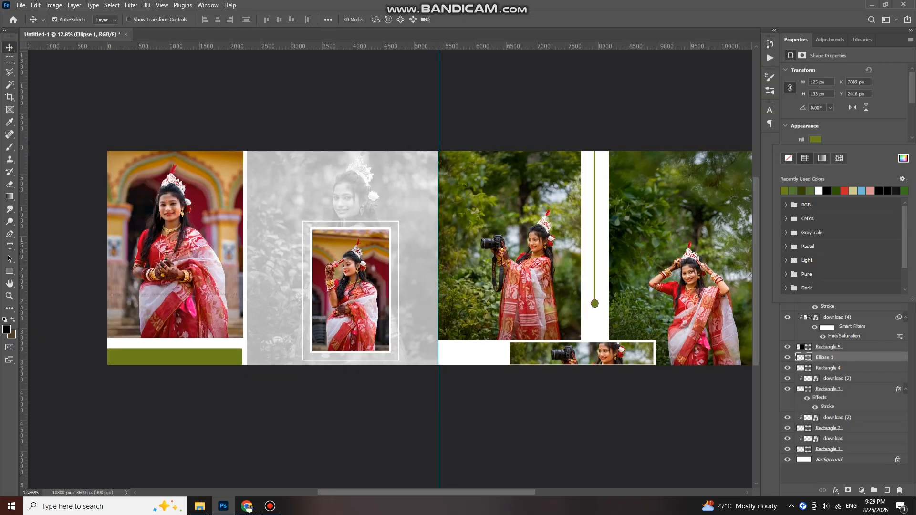
# Examine the green line with its circle, the framed photo strip and the neighbouring photos up close
pyautogui.hscroll(3, 529, 234)
pyautogui.hscroll(3, 613, 315)
pyautogui.scroll(3, 613, 315)
pyautogui.scroll(3, 614, 314)
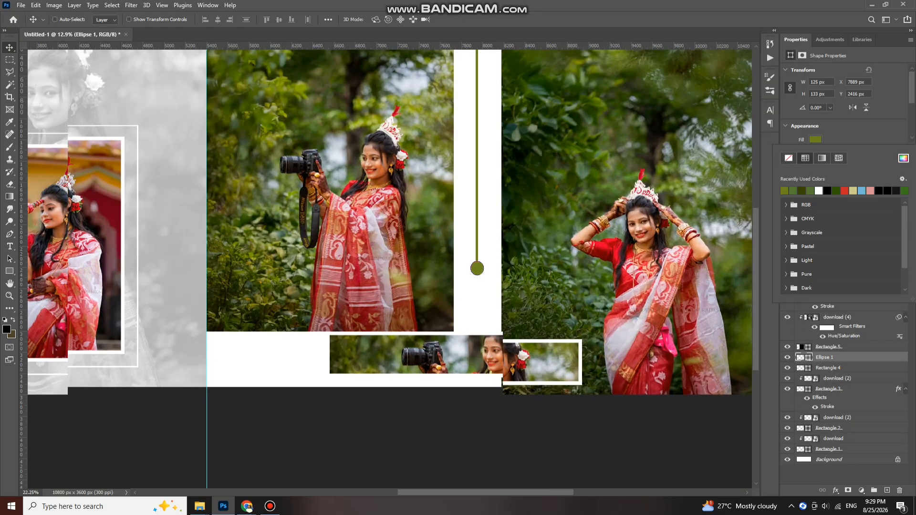
pyautogui.keyDown('ctrl'); pyautogui.click(505, 295); pyautogui.keyUp('ctrl')
pyautogui.scroll(5, 481, 267)
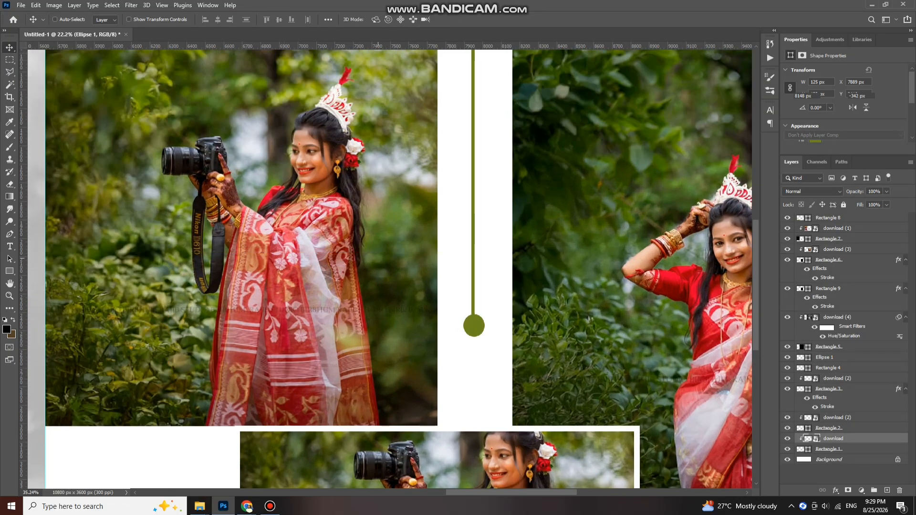
pyautogui.scroll(-2, 481, 267)
pyautogui.scroll(-3, 482, 268)
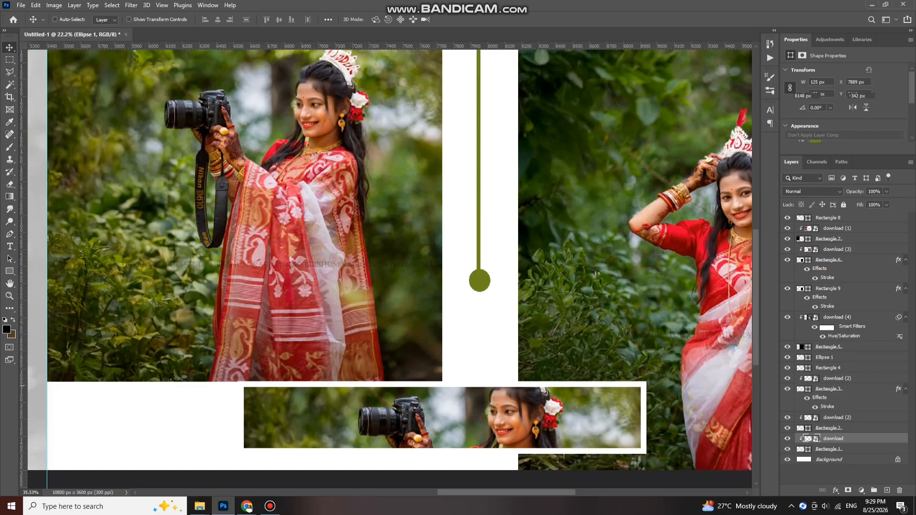
pyautogui.scroll(-4, 482, 268)
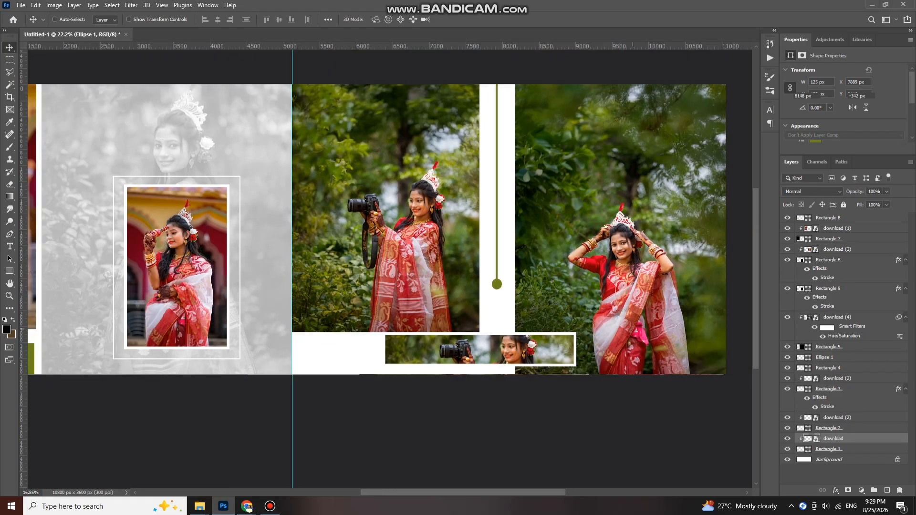
# Move the olive rectangle to X -159, Y 3134 px, aligning its right edge with the photo above and narrowing the gap
pyautogui.hscroll(-5, 482, 267)
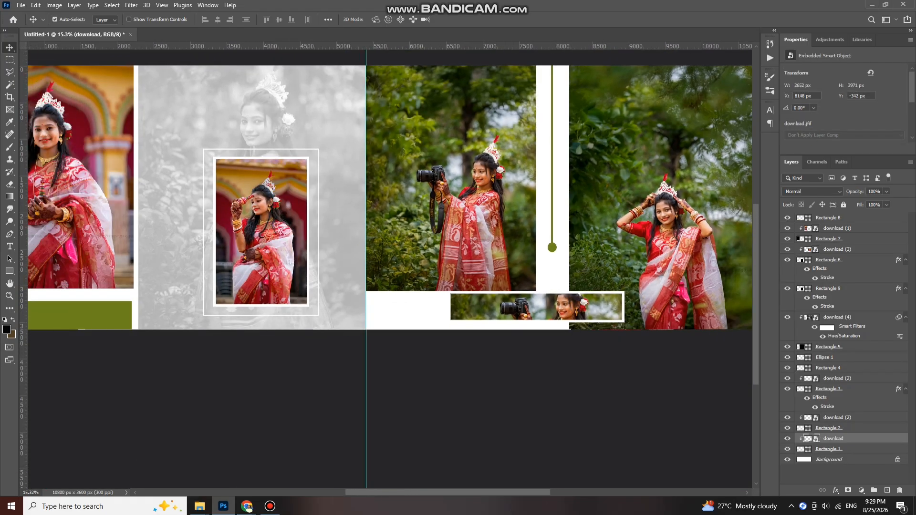
pyautogui.scroll(5, 429, 267)
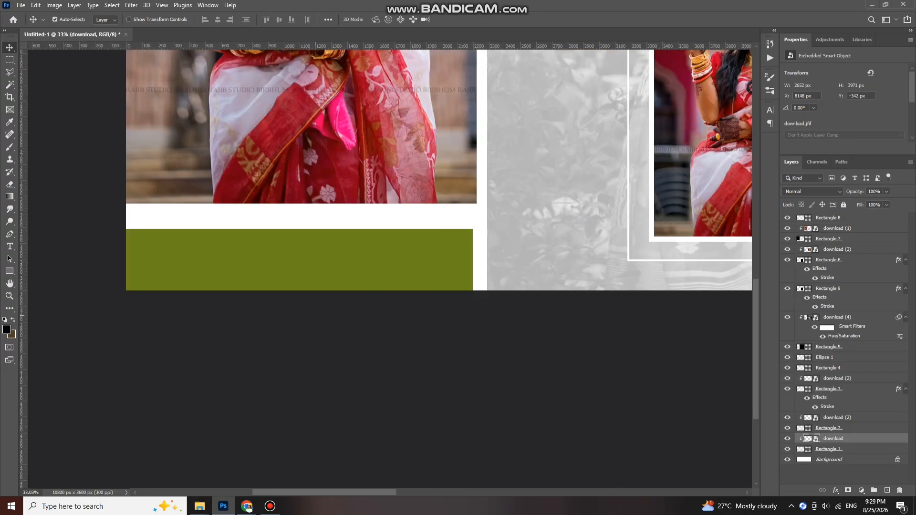
pyautogui.click(328, 275)
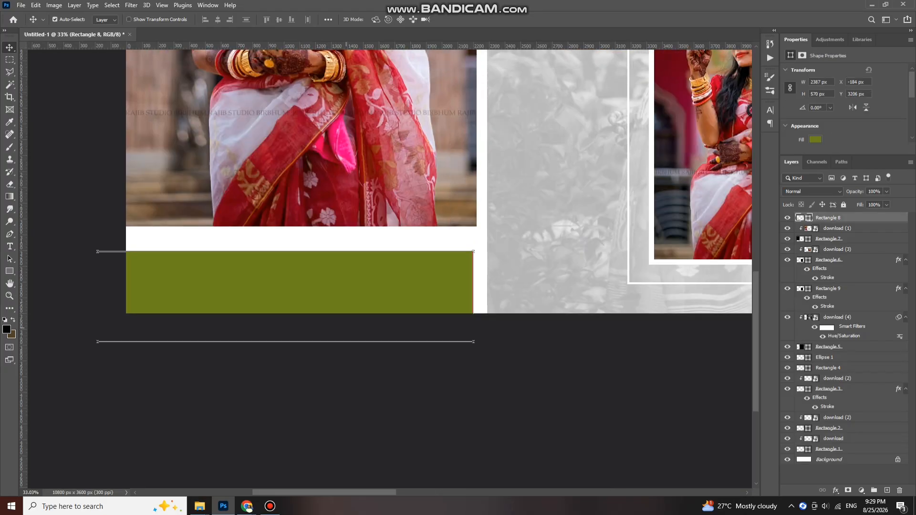
pyautogui.moveTo(381, 306)
pyautogui.mouseDown()
pyautogui.moveTo(385, 285)
pyautogui.moveTo(384, 296)
pyautogui.mouseUp()
pyautogui.scroll(2, 328, 277)
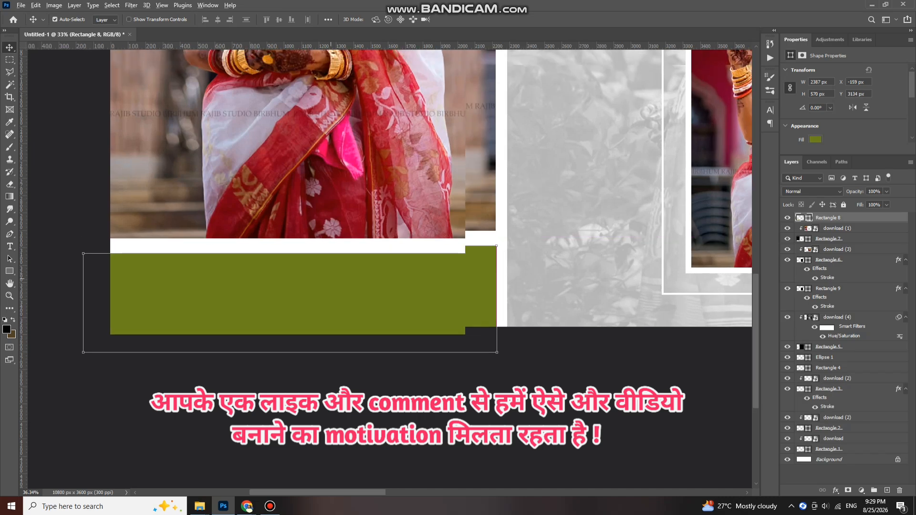
pyautogui.scroll(-2, 373, 376)
pyautogui.scroll(2, 383, 249)
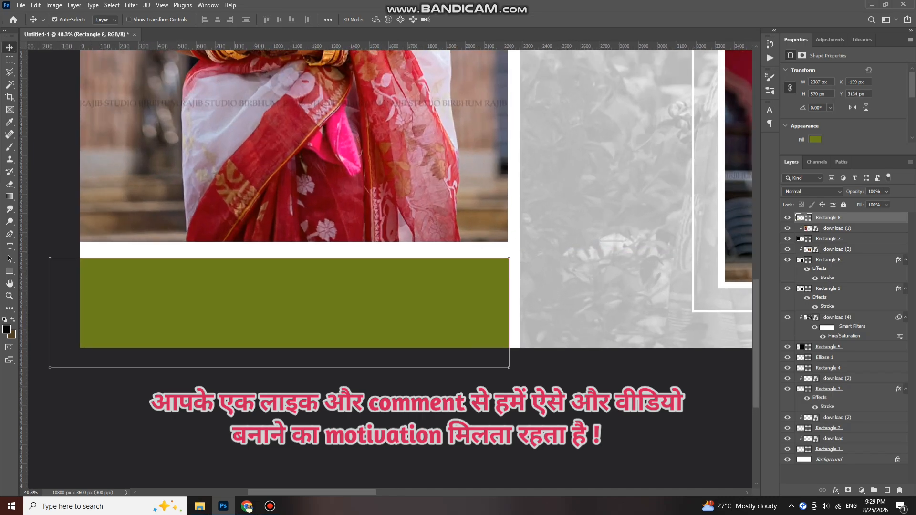
# Add the white text "Laughter Splash" over the lower part of the leftmost bridal photo
pyautogui.press('t')
pyautogui.click(279, 191)
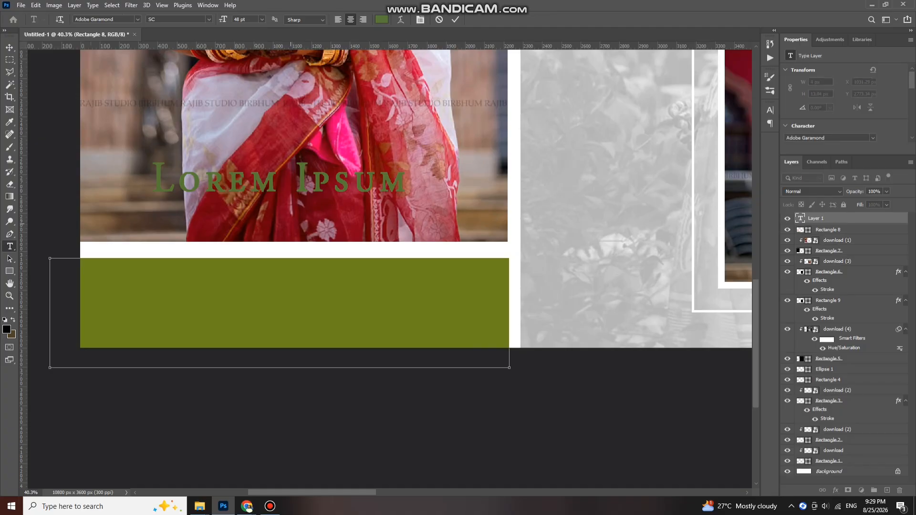
pyautogui.moveTo(290, 224); pyautogui.dragTo(348, 232)
pyautogui.click(381, 20)
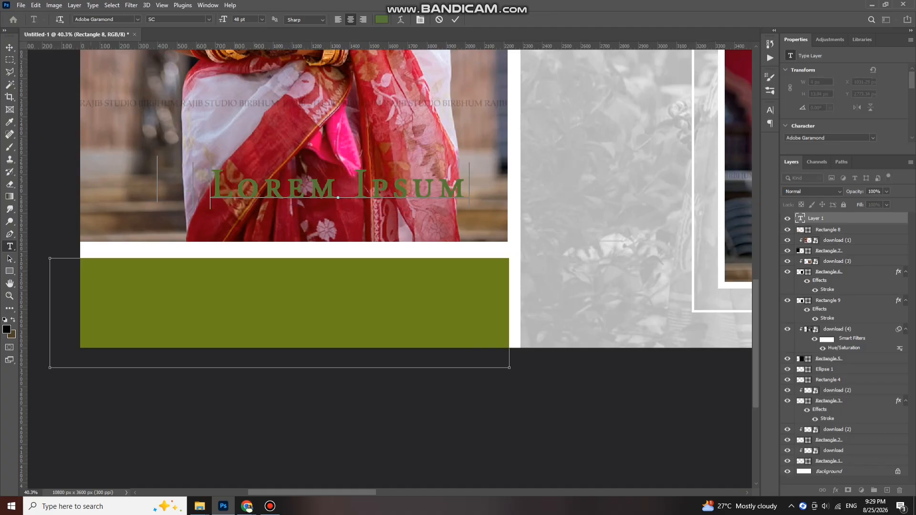
pyautogui.moveTo(606, 353); pyautogui.dragTo(361, 264)
pyautogui.press('Return')
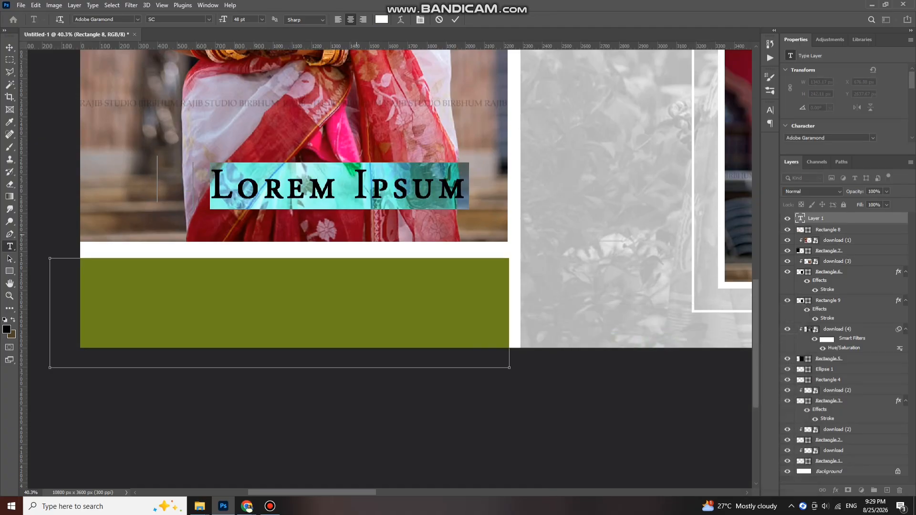
pyautogui.write('L')
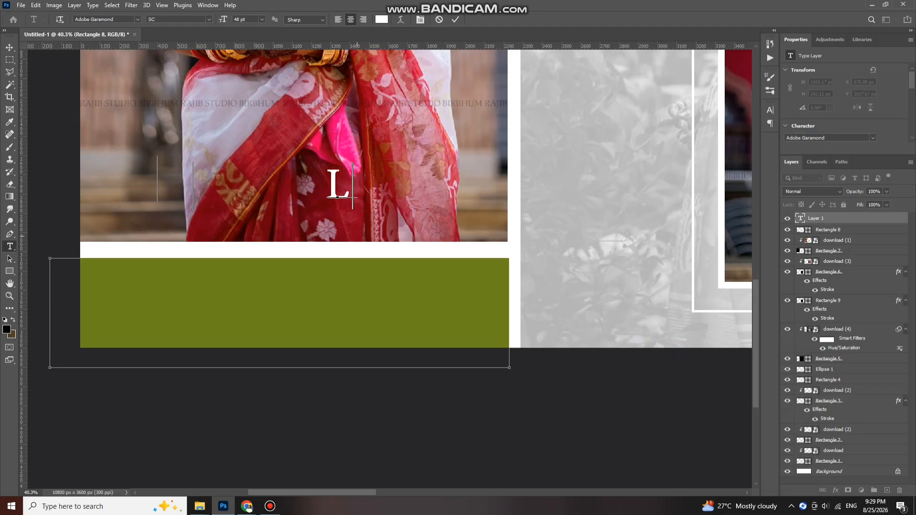
pyautogui.write('aughter')
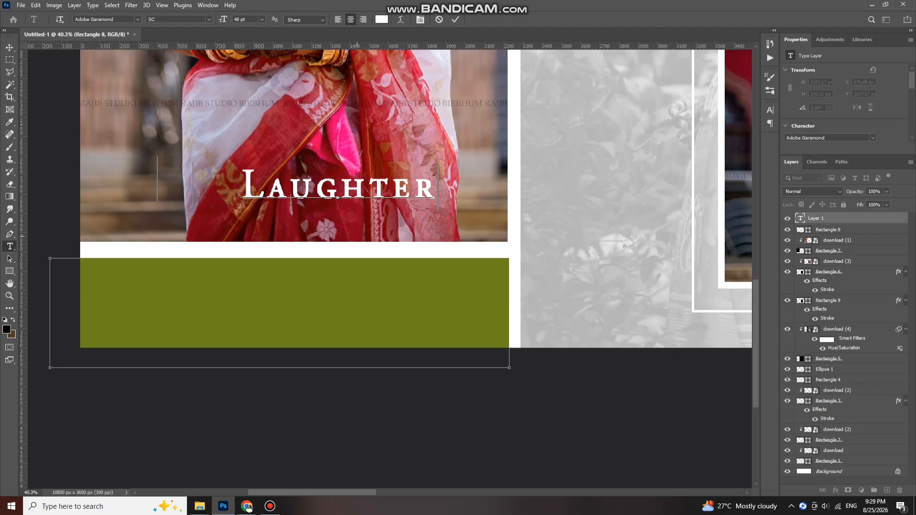
pyautogui.write(' S')
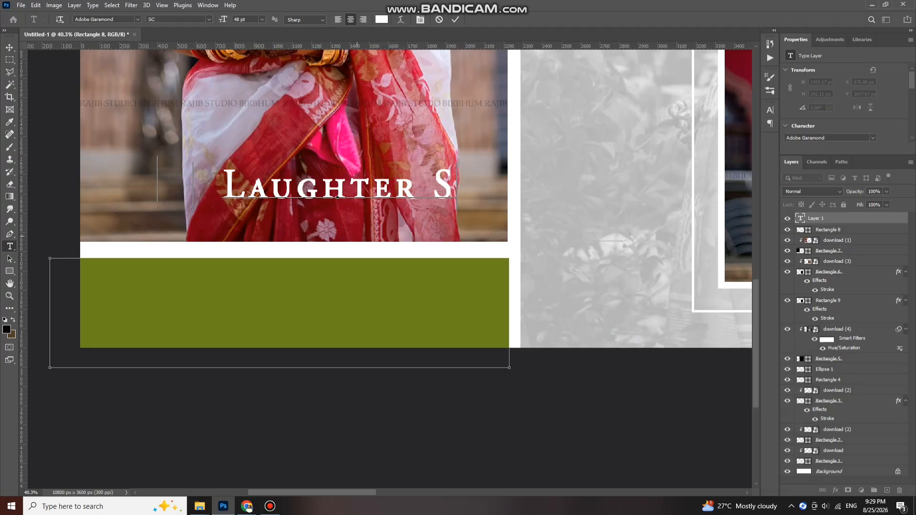
pyautogui.write('plash')
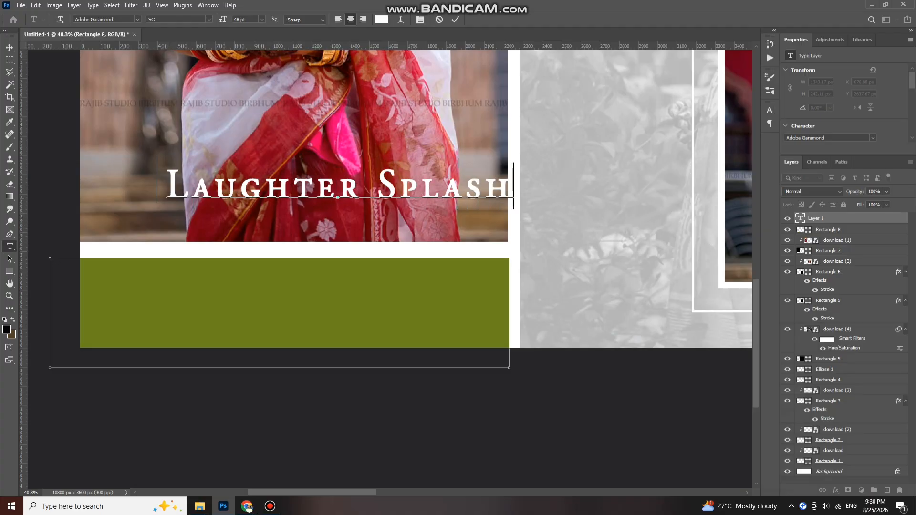
# Change the caption's font to Eternalo and move the text down onto the olive rectangle
pyautogui.hotkey('ctrl', 'a')
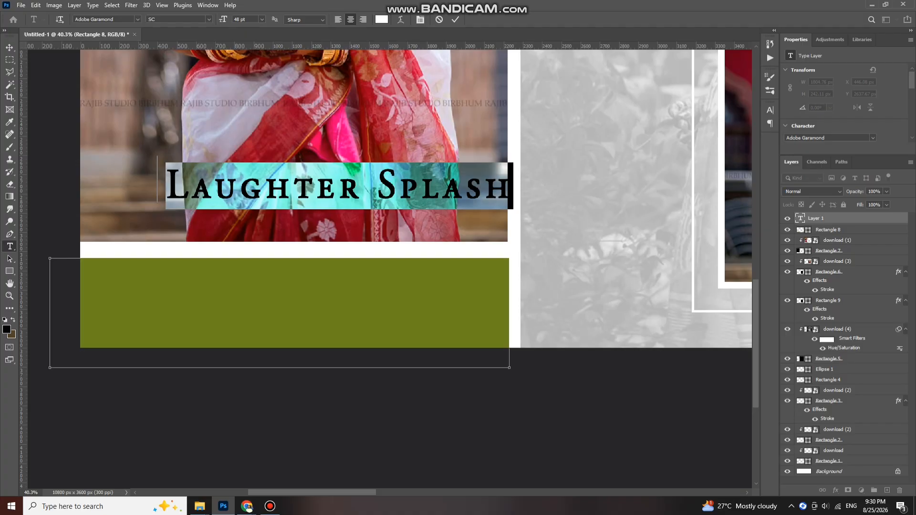
pyautogui.hscroll(-5, 415, 267)
pyautogui.click(137, 20)
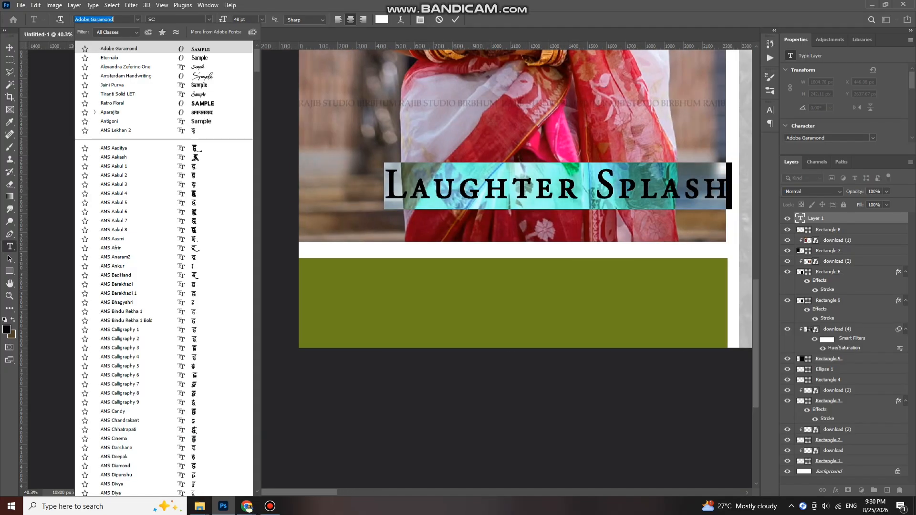
pyautogui.click(109, 58)
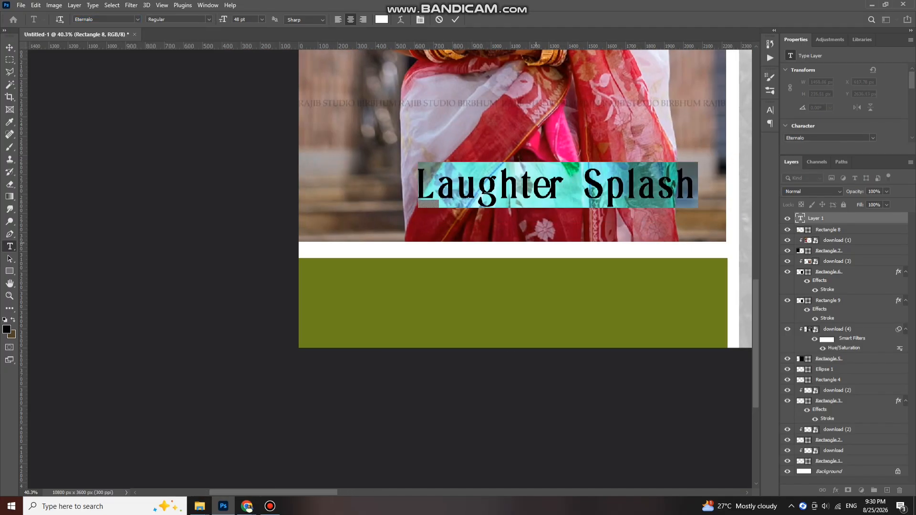
pyautogui.moveTo(561, 234); pyautogui.dragTo(530, 343)
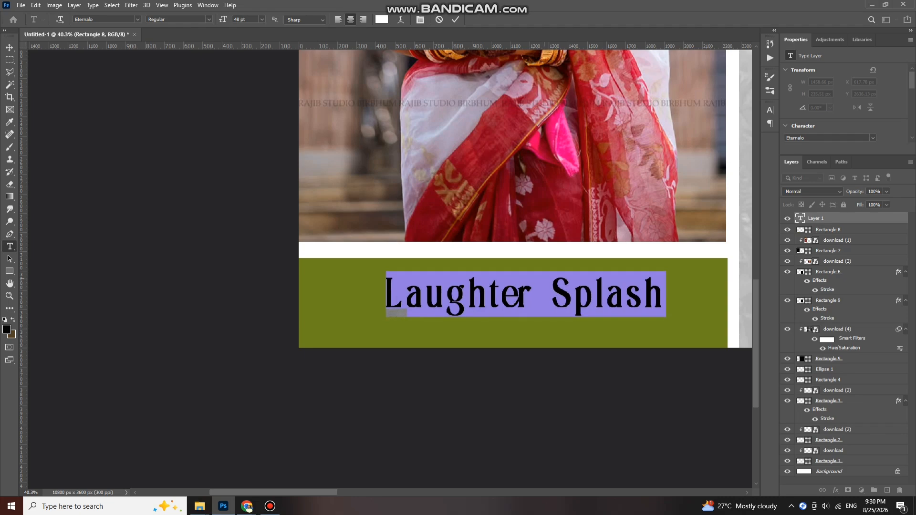
# Recolor only the word "Splash" in the caption with the golden yellow ffc740
pyautogui.moveTo(555, 287); pyautogui.dragTo(698, 287)
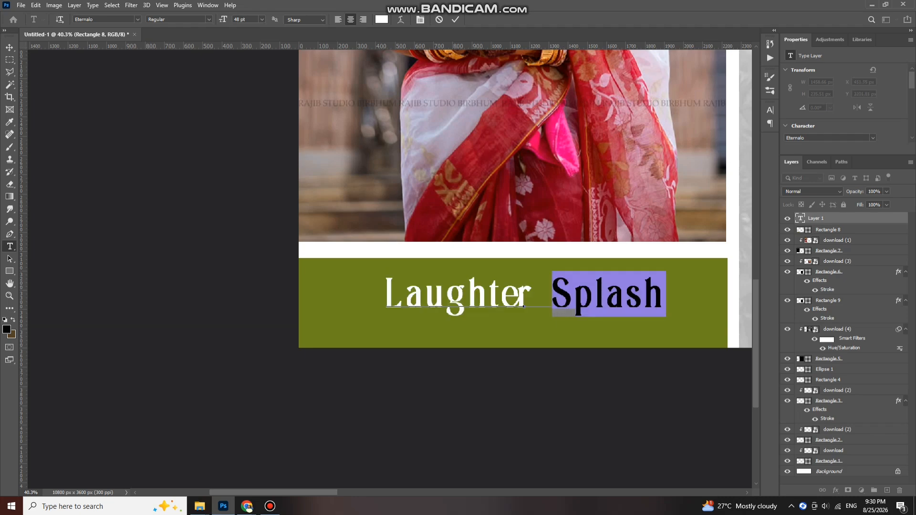
pyautogui.click(382, 20)
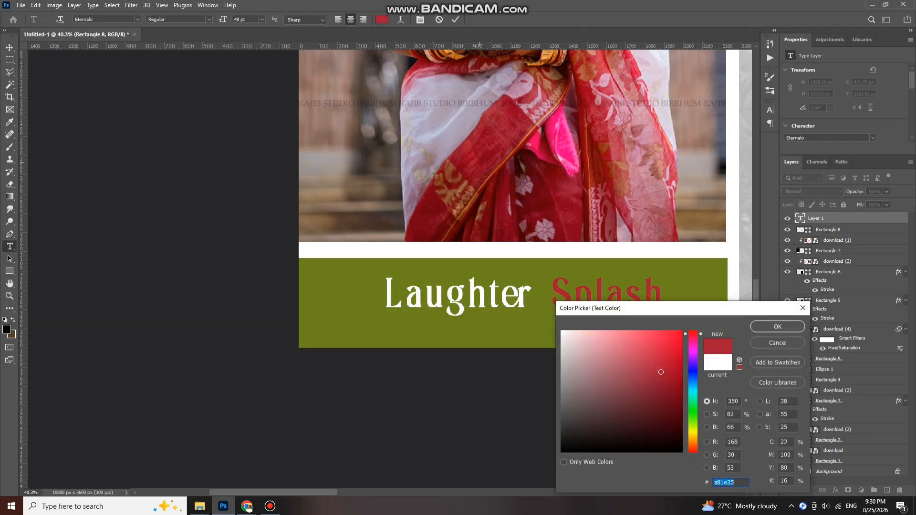
pyautogui.moveTo(693, 434); pyautogui.dragTo(693, 426)
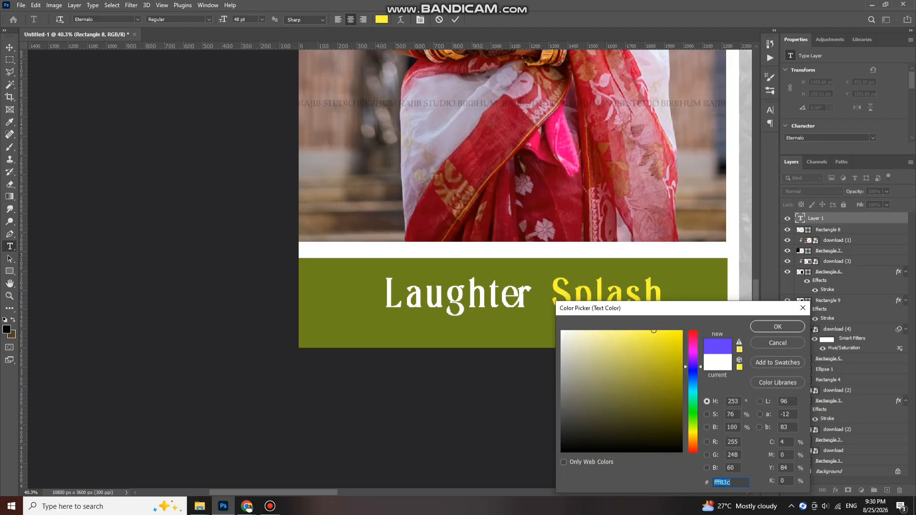
pyautogui.moveTo(693, 366); pyautogui.dragTo(693, 366)
pyautogui.click(681, 360)
pyautogui.click(693, 438)
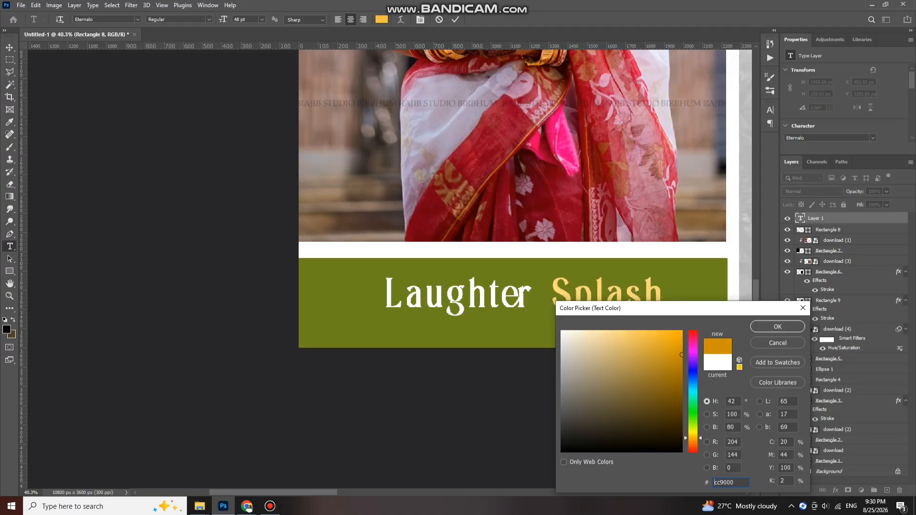
pyautogui.click(673, 336)
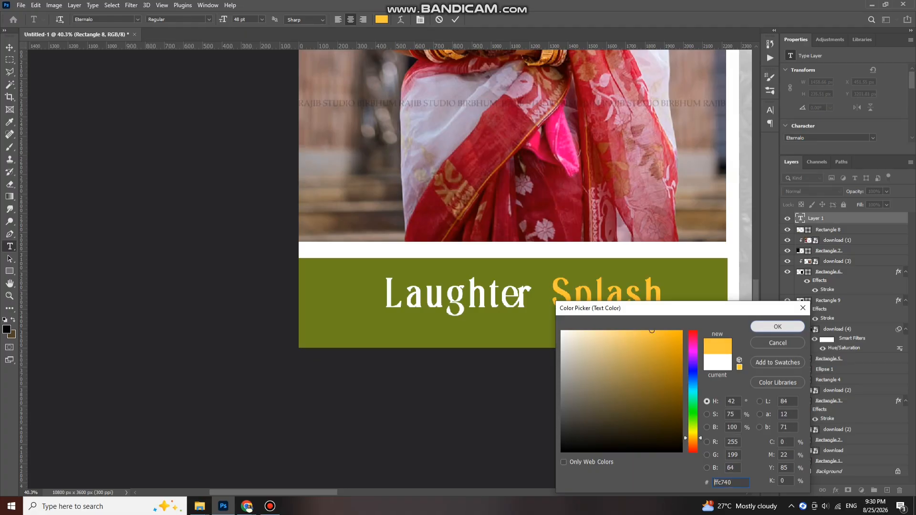
pyautogui.press('Return')
# Remove the space between the caption's two words and reposition it to about X 423, Y 3169 px within the olive rectangle
pyautogui.moveTo(612, 333); pyautogui.dragTo(602, 332)
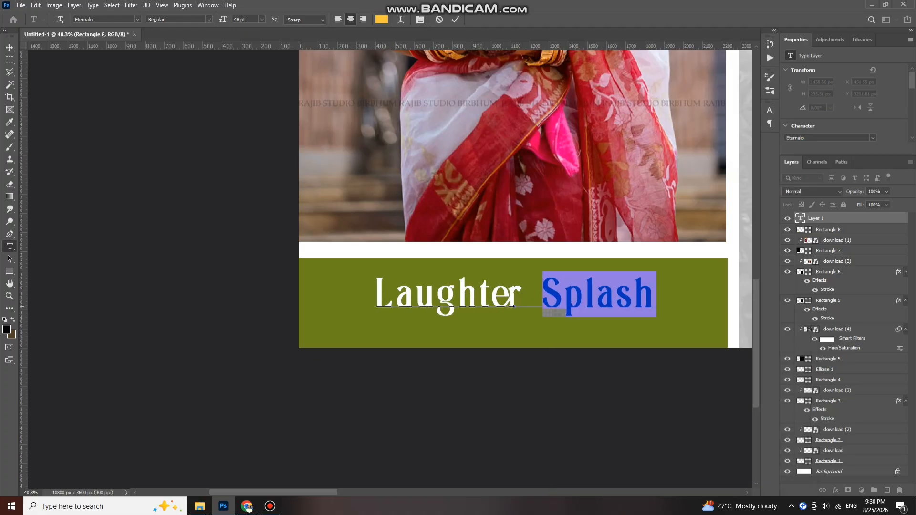
pyautogui.click(548, 307)
pyautogui.press('BackSpace')
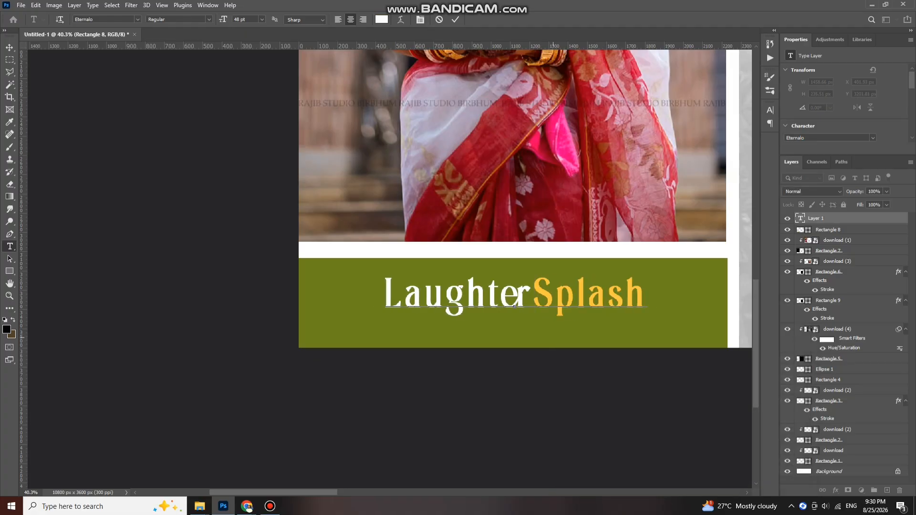
pyautogui.moveTo(515, 305); pyautogui.dragTo(512, 299)
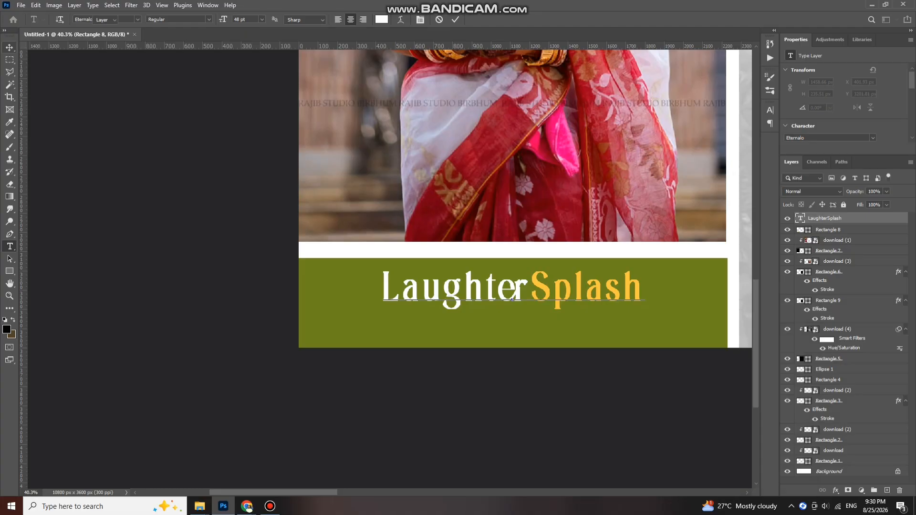
pyautogui.press('Left')
pyautogui.press('Left')
pyautogui.press('Left')
pyautogui.press('Left')
pyautogui.press('Left')
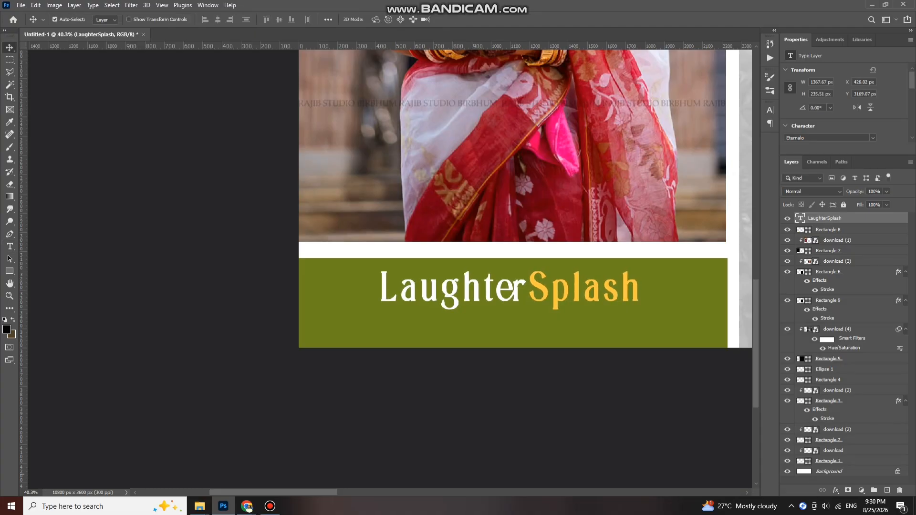
# Place Text (10).png from the wedding text png 2023 folder under the caption, scaled to 24.71%
pyautogui.moveTo(200, 505)
pyautogui.click(55, 465)
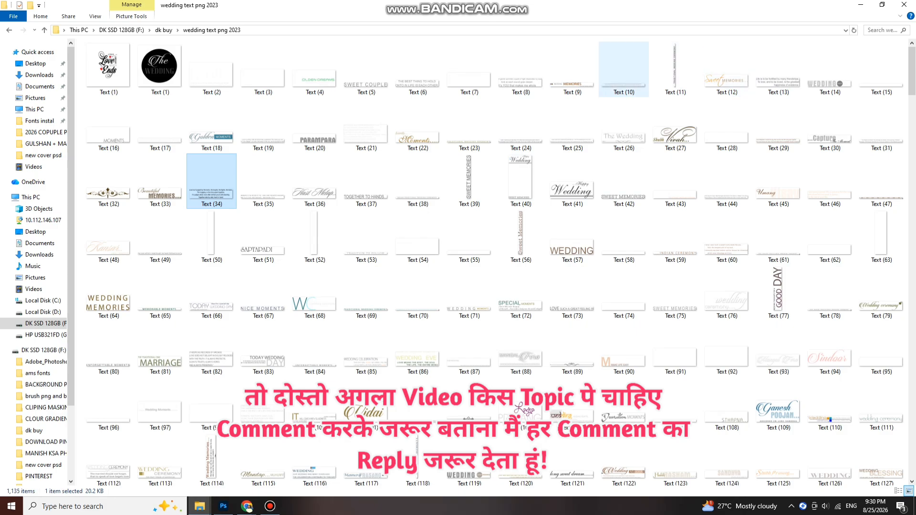
pyautogui.click(223, 505)
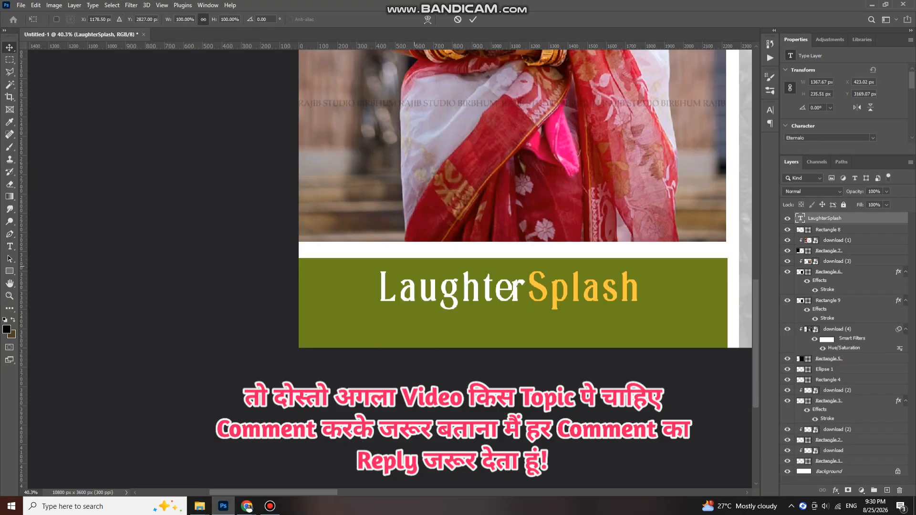
pyautogui.moveTo(526, 165); pyautogui.dragTo(534, 321)
pyautogui.press('Return')
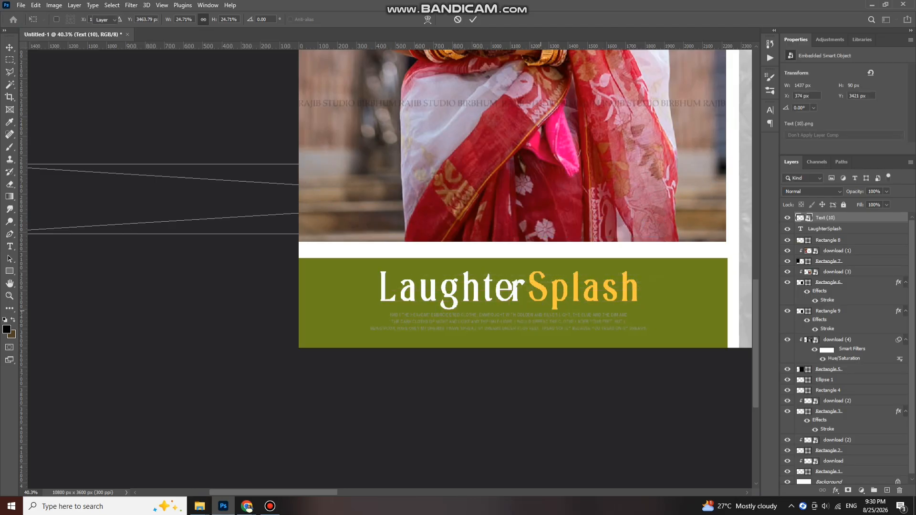
# Apply a white Color Overlay at 100% opacity to the small paragraph graphic below the caption
pyautogui.click(835, 490)
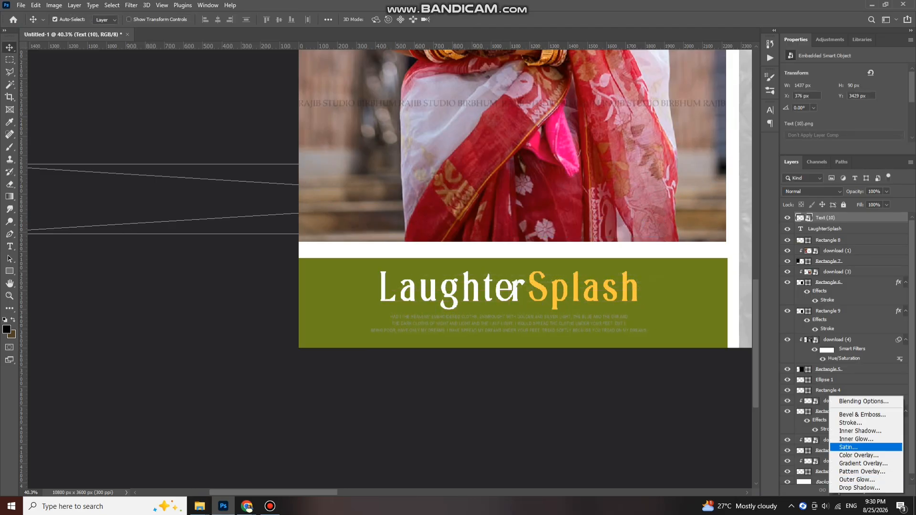
pyautogui.click(859, 455)
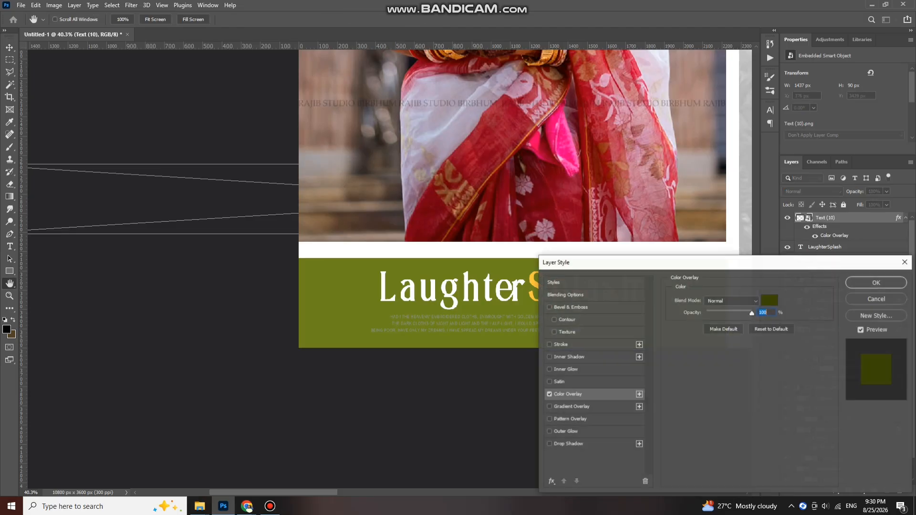
pyautogui.click(769, 300)
pyautogui.moveTo(621, 363); pyautogui.dragTo(482, 306)
pyautogui.press('Return')
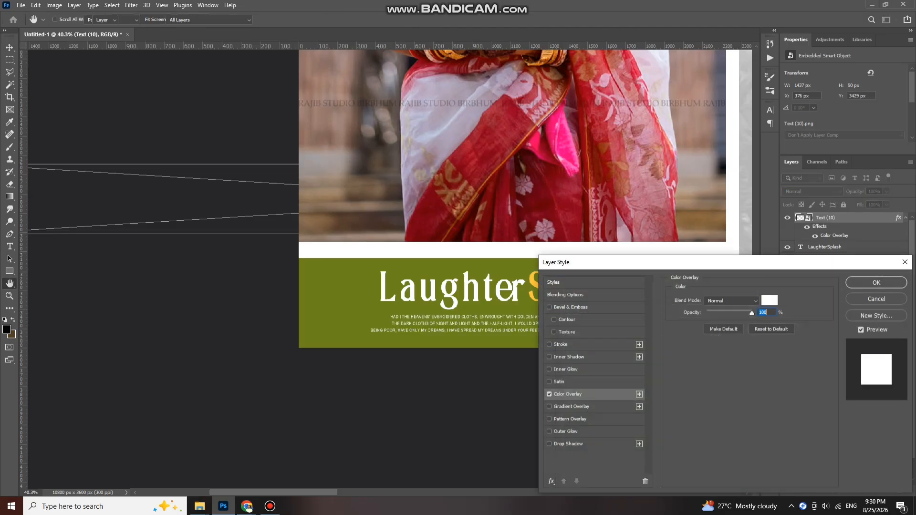
pyautogui.press('Return')
# Examine the whole album spread, from the captioned photo to the rightmost bridal photo
pyautogui.scroll(-4, 323, 307)
pyautogui.hscroll(10, 330, 271)
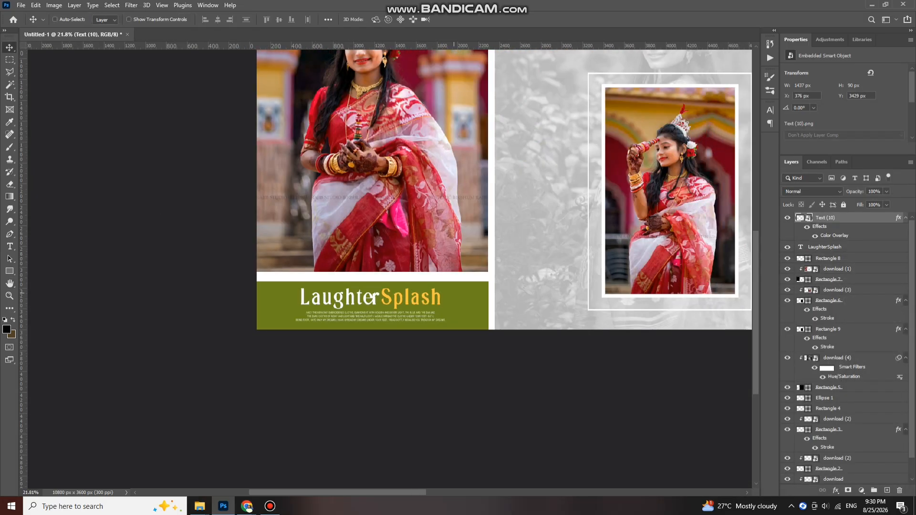
pyautogui.scroll(-3, 449, 238)
pyautogui.hscroll(6, 502, 237)
pyautogui.hscroll(8, 178, 275)
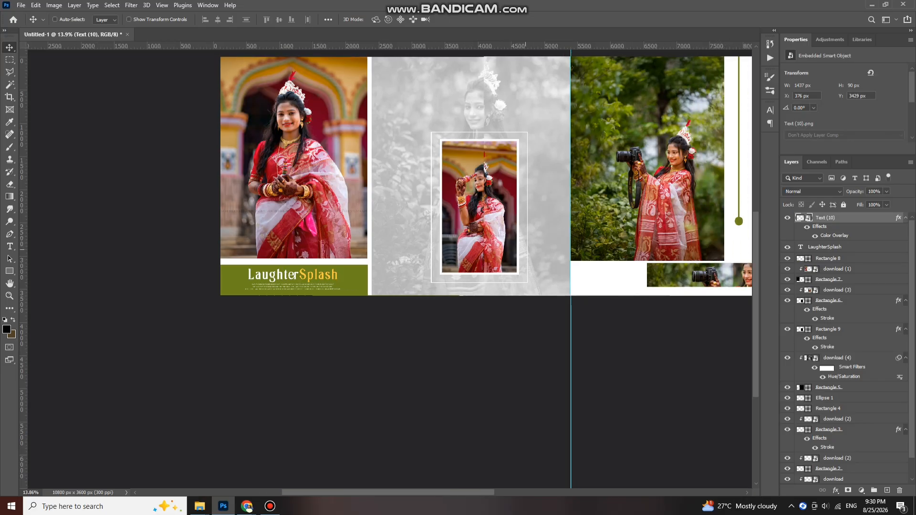
pyautogui.hscroll(3, 179, 275)
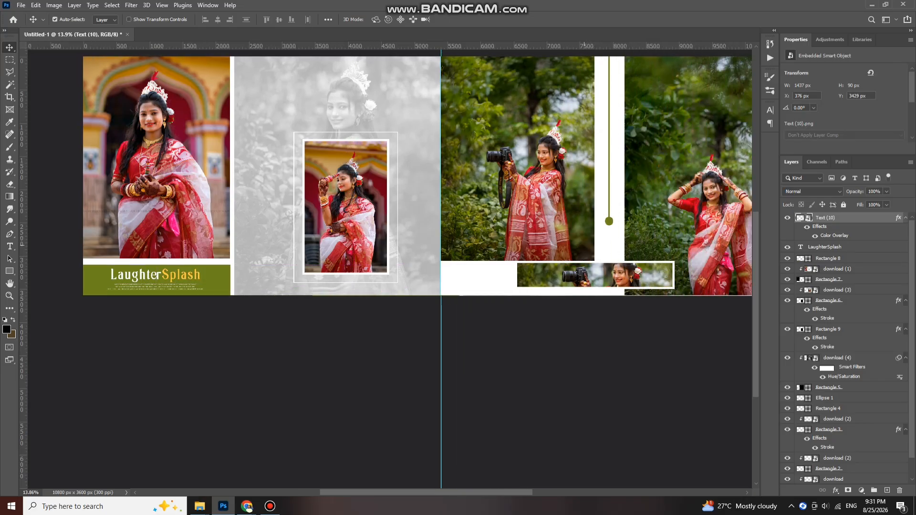
pyautogui.scroll(3, 179, 275)
pyautogui.scroll(-2, 575, 235)
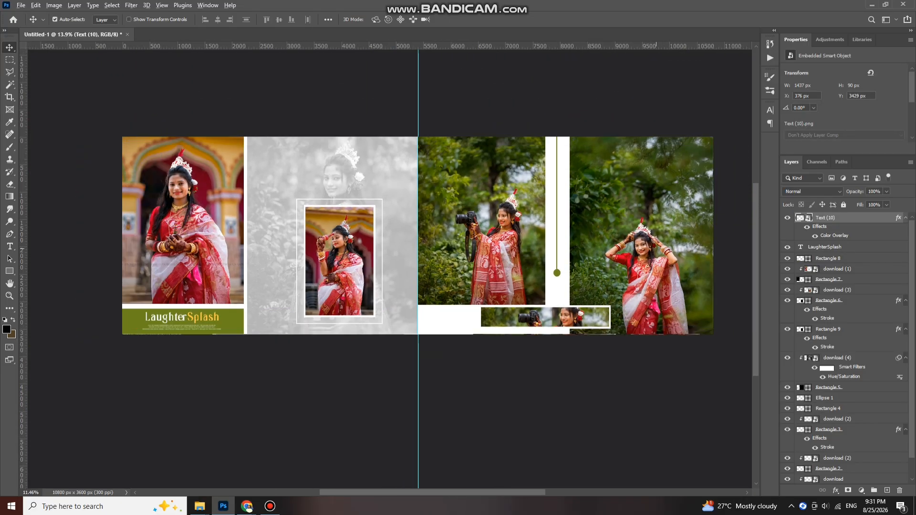
pyautogui.scroll(1, 584, 214)
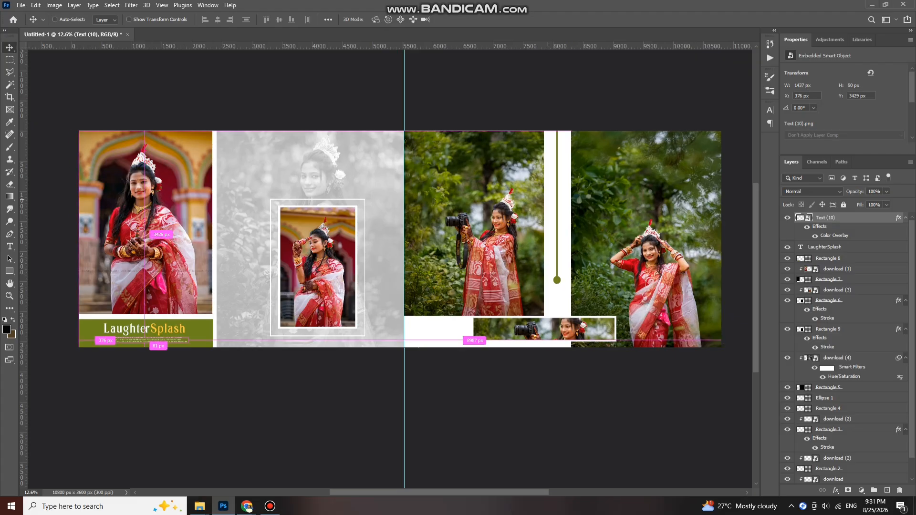
pyautogui.scroll(1, 496, 173)
pyautogui.scroll(-1, 526, 170)
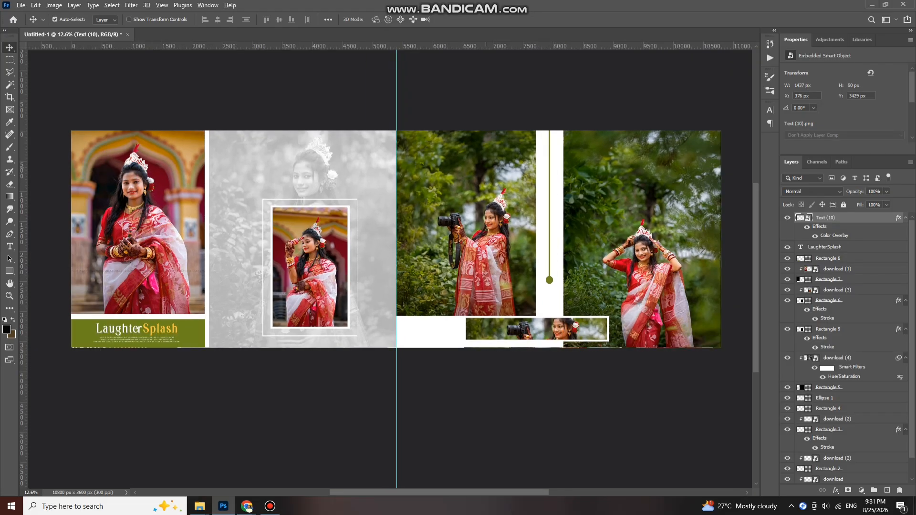
pyautogui.scroll(1, 486, 168)
# Brighten the rightmost bridal photo with Levels, setting the white input level to 202
pyautogui.click(634, 259)
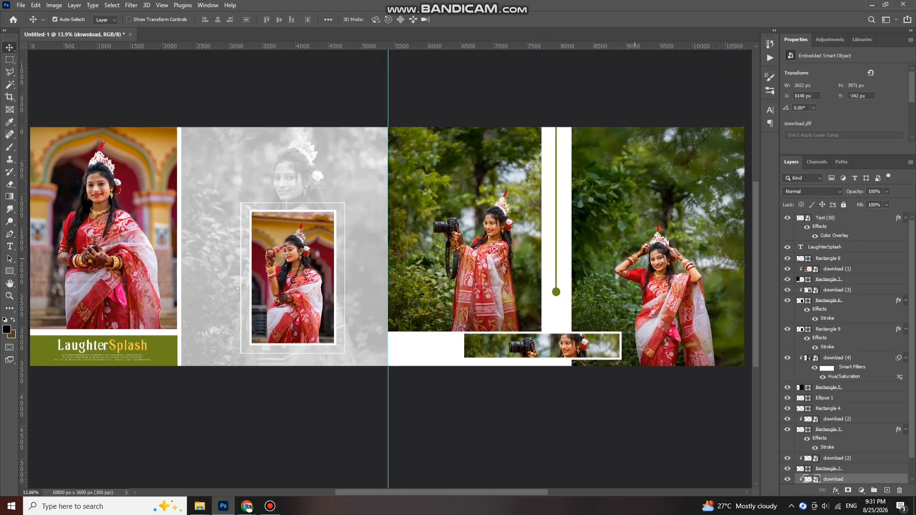
pyautogui.hotkey('ctrl', 'l')
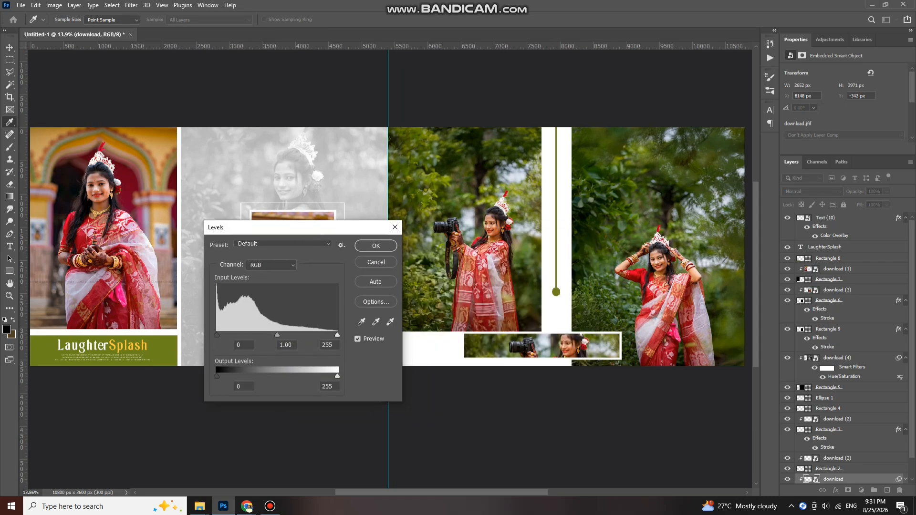
pyautogui.moveTo(338, 335); pyautogui.dragTo(312, 336)
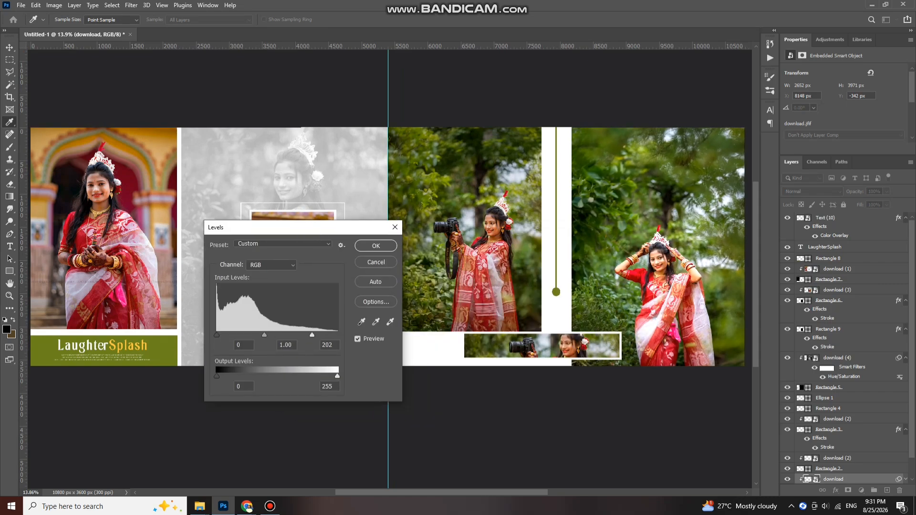
pyautogui.press('Return')
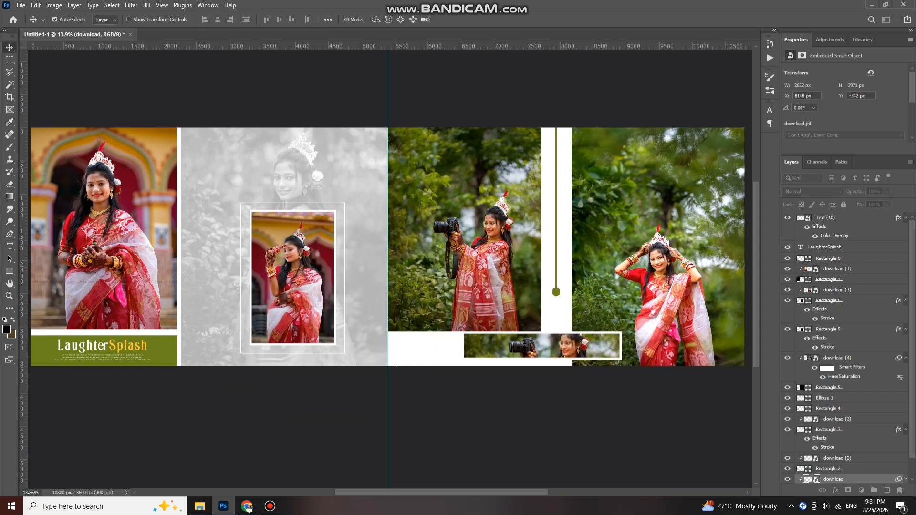
# Brighten the large photo of the bride holding the camera with Curves by lowering its white point
pyautogui.keyDown('ctrl'); pyautogui.click(491, 306); pyautogui.keyUp('ctrl')
pyautogui.hotkey('ctrl', 'm')
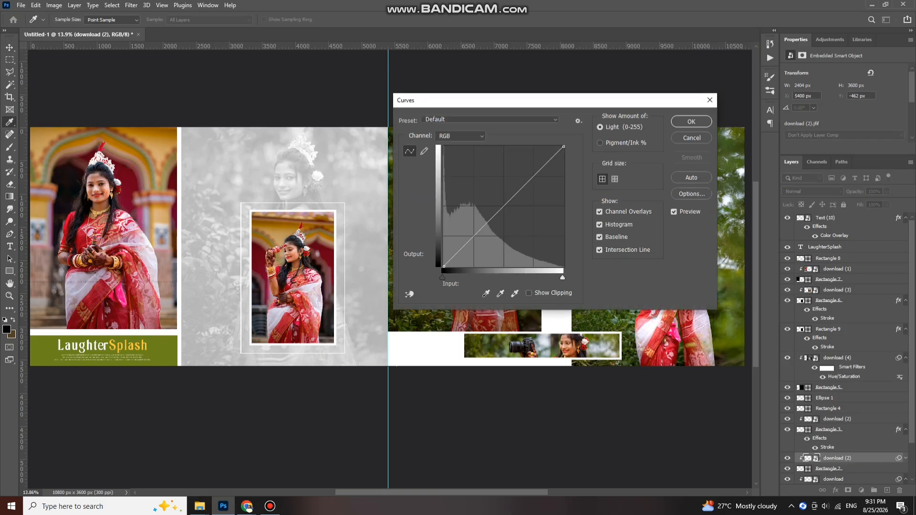
pyautogui.moveTo(850, 277); pyautogui.dragTo(835, 278)
pyautogui.press('Return')
pyautogui.press('v')
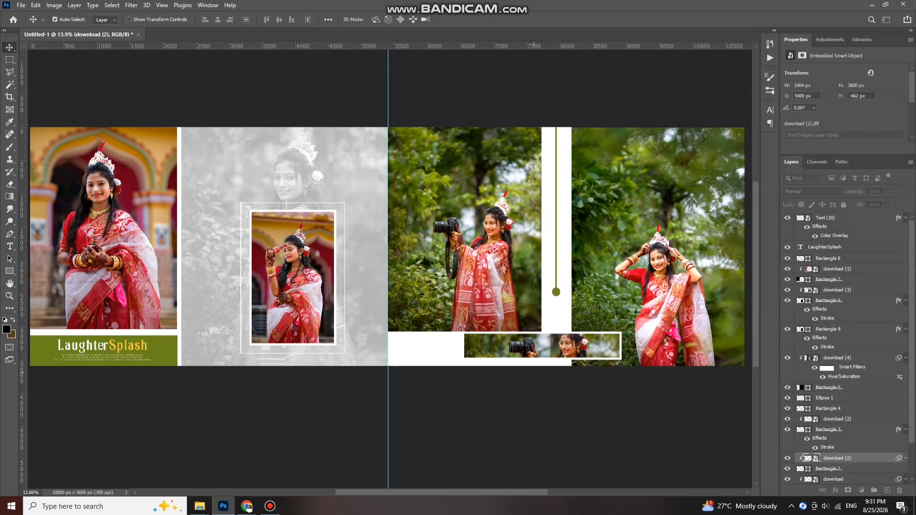
# Brighten the photo in the narrow framed strip with Curves, moving the white point to input 198
pyautogui.hotkey('ctrl', 'm')
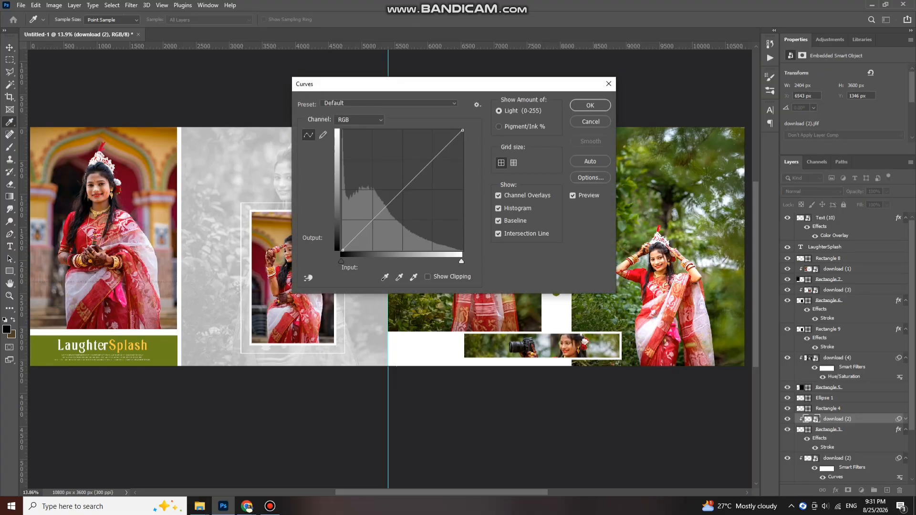
pyautogui.moveTo(460, 261); pyautogui.dragTo(438, 261)
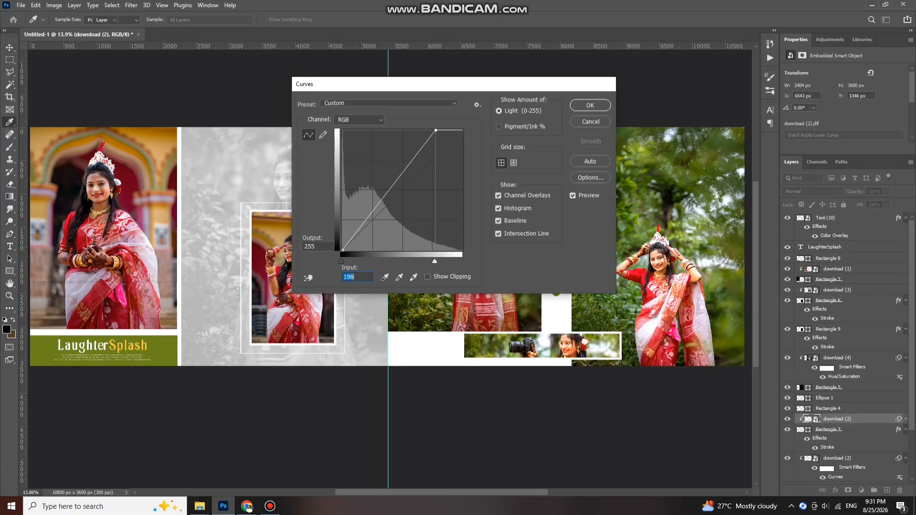
pyautogui.press('Return')
# Brighten the double-framed portrait over the grey background photo with Curves, moving the white point to input 220
pyautogui.click(293, 277)
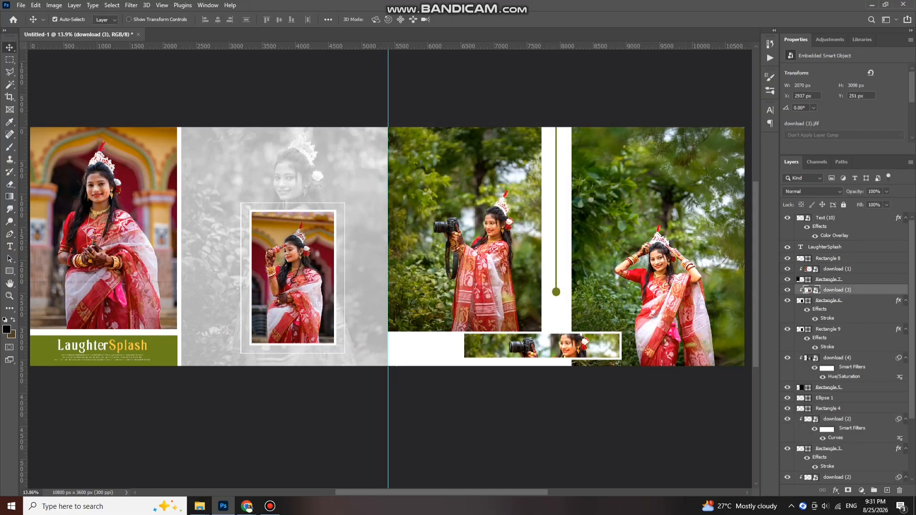
pyautogui.hotkey('ctrl', 'm')
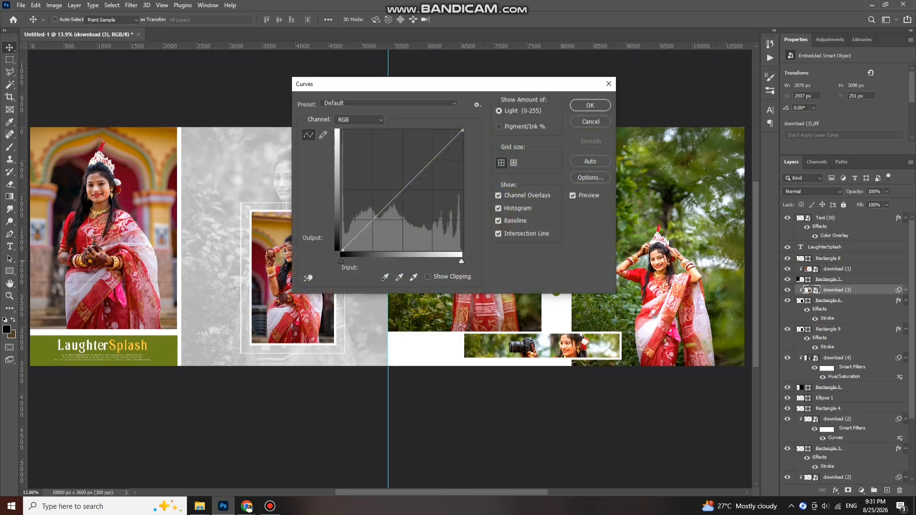
pyautogui.moveTo(420, 84); pyautogui.dragTo(575, 103)
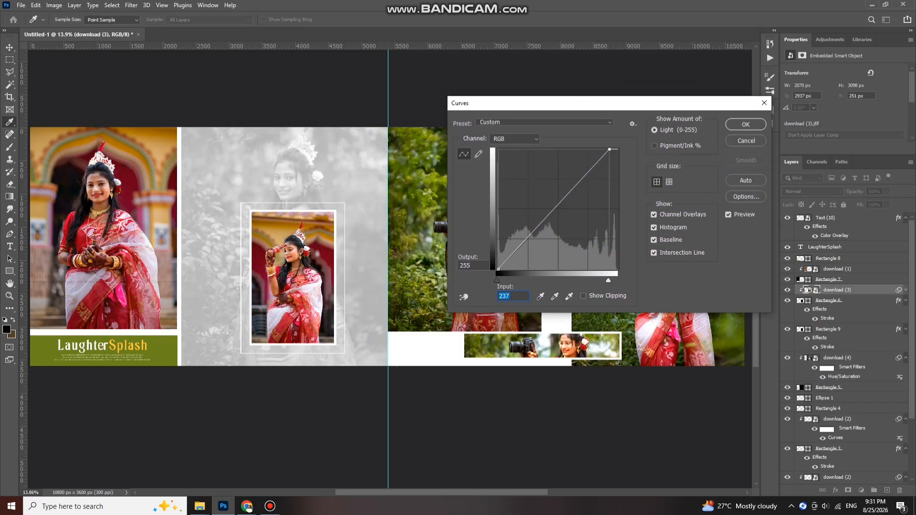
pyautogui.write('204')
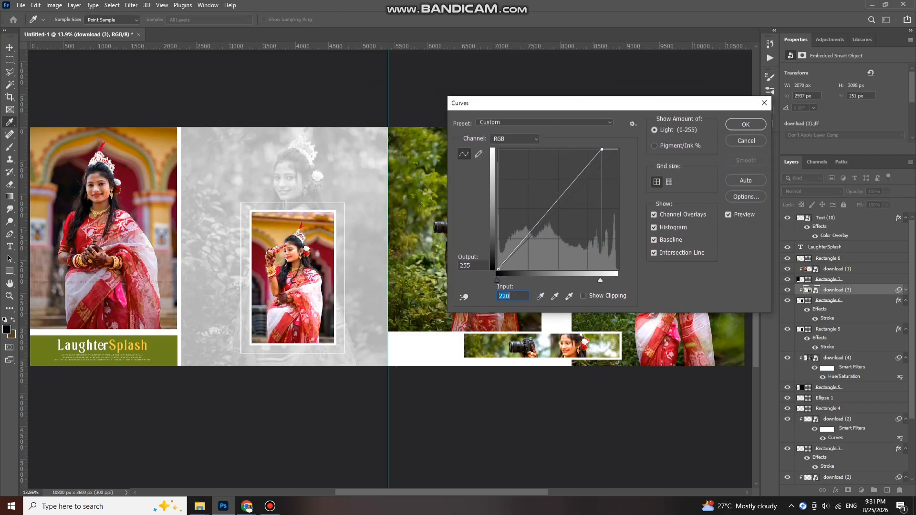
pyautogui.press('Return')
# Brighten the photo above the LaughterSplash caption with Curves, white point at input 228, and Levels, midtone 1.09
pyautogui.hotkey('ctrl', 'm')
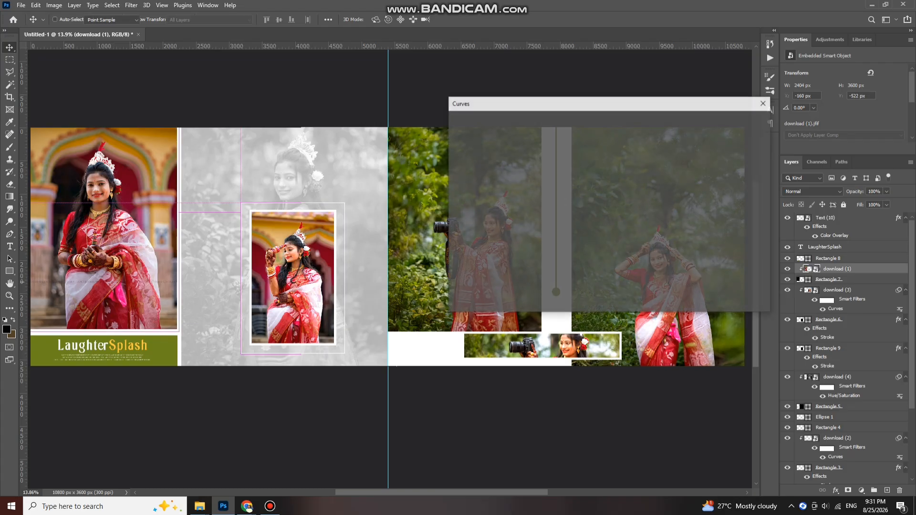
pyautogui.moveTo(617, 281); pyautogui.dragTo(604, 280)
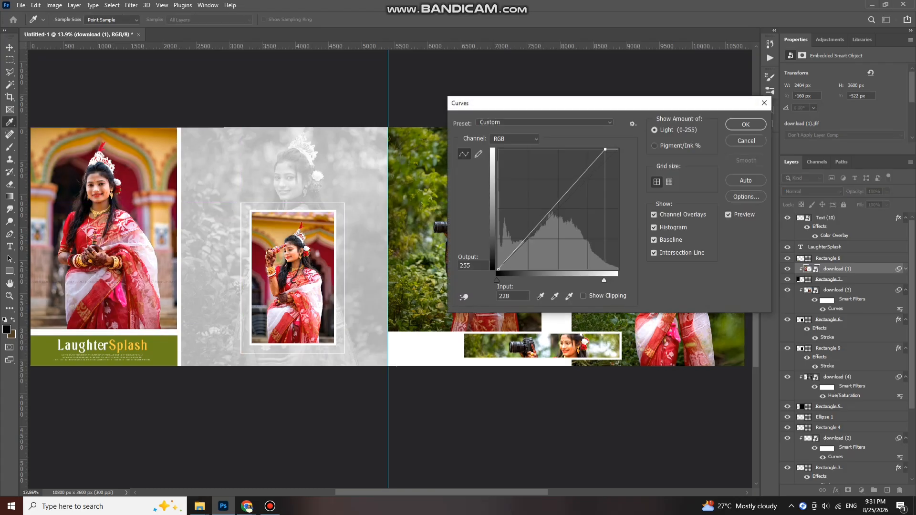
pyautogui.press('Return')
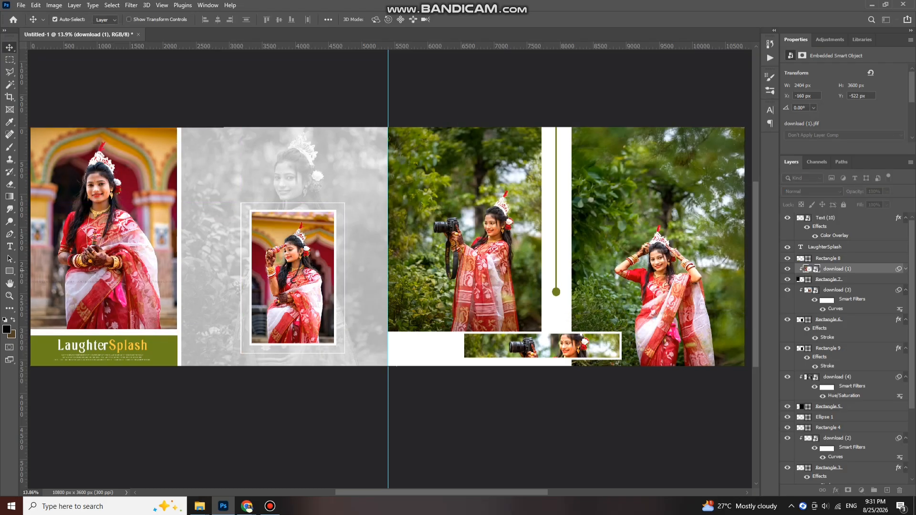
pyautogui.hotkey('ctrl', 'l')
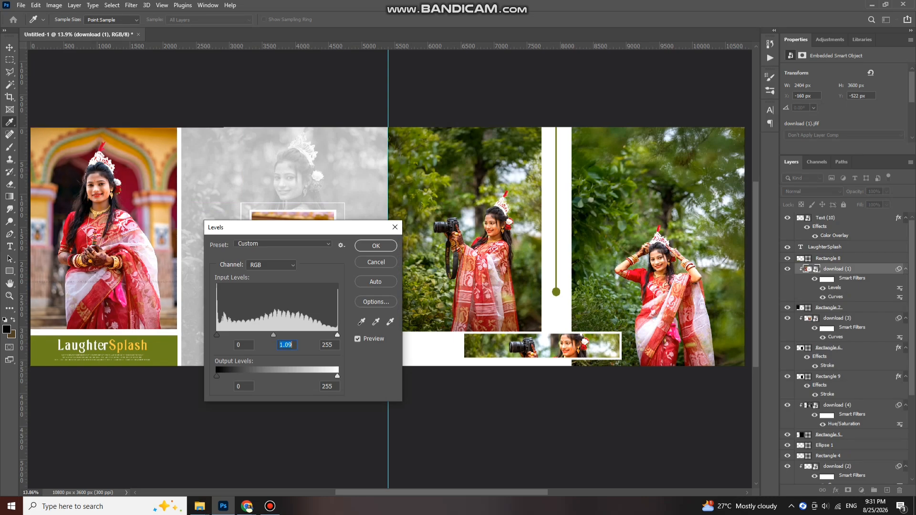
pyautogui.press('Return')
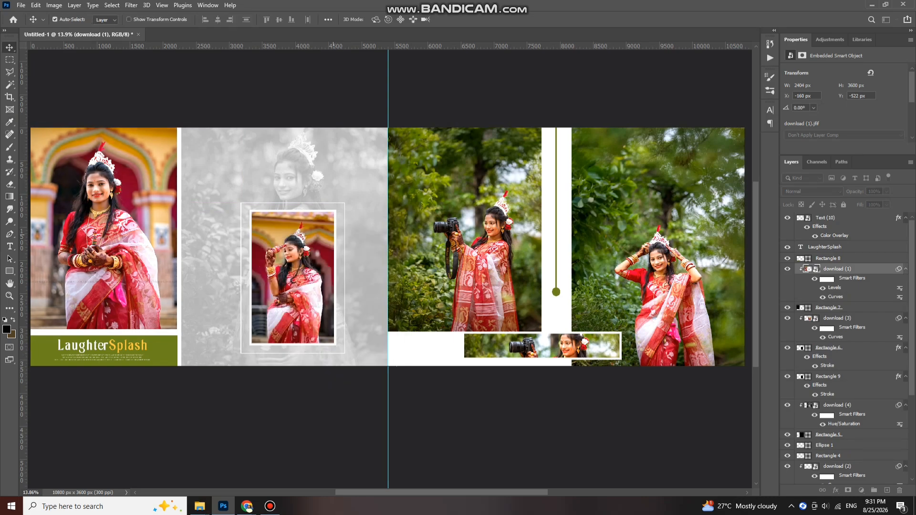
pyautogui.scroll(-2, 494, 231)
pyautogui.scroll(1, 539, 241)
pyautogui.scroll(-1, 559, 261)
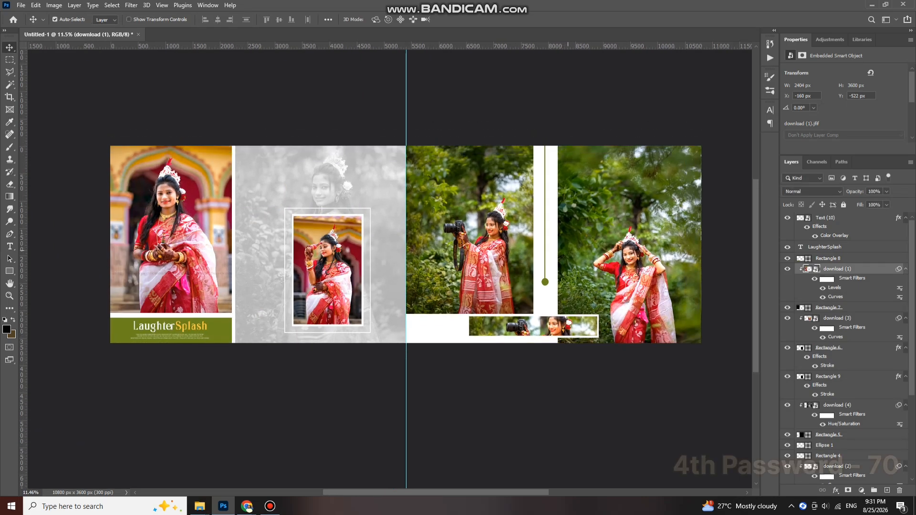
pyautogui.scroll(2, 515, 149)
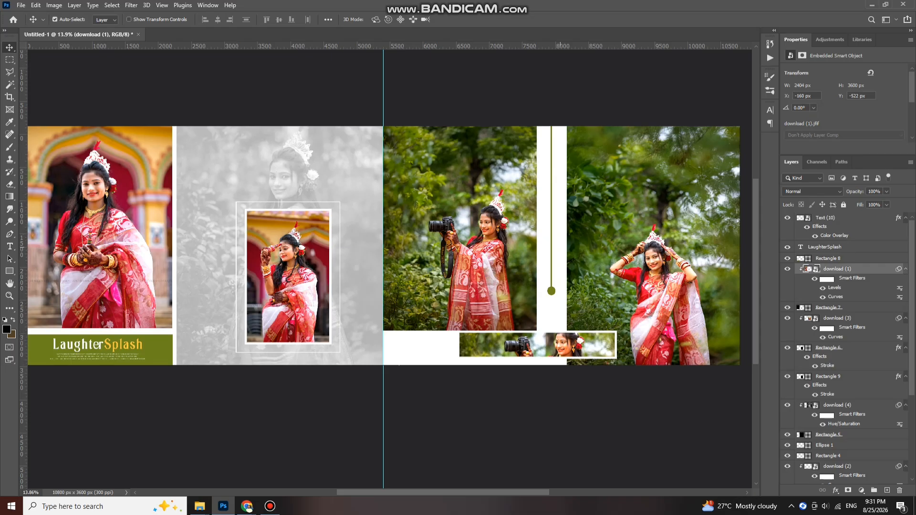
pyautogui.scroll(1, 511, 229)
pyautogui.scroll(-1, 552, 237)
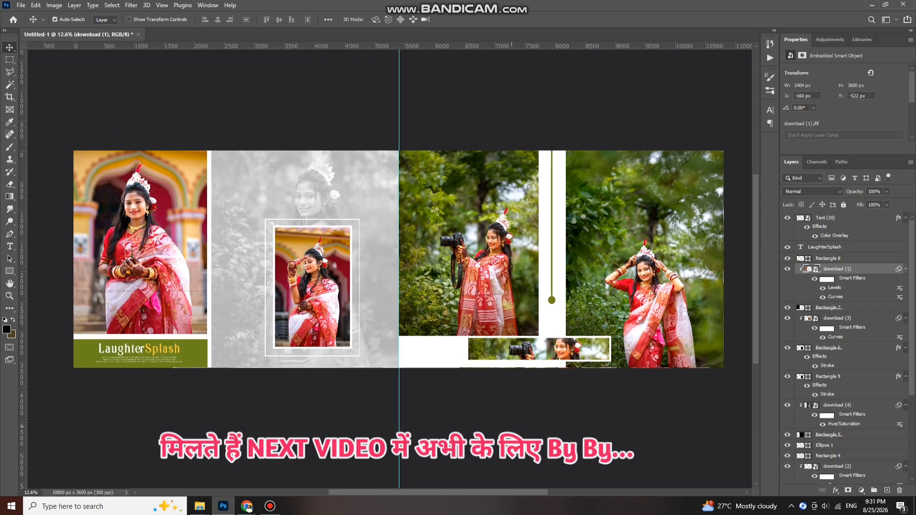